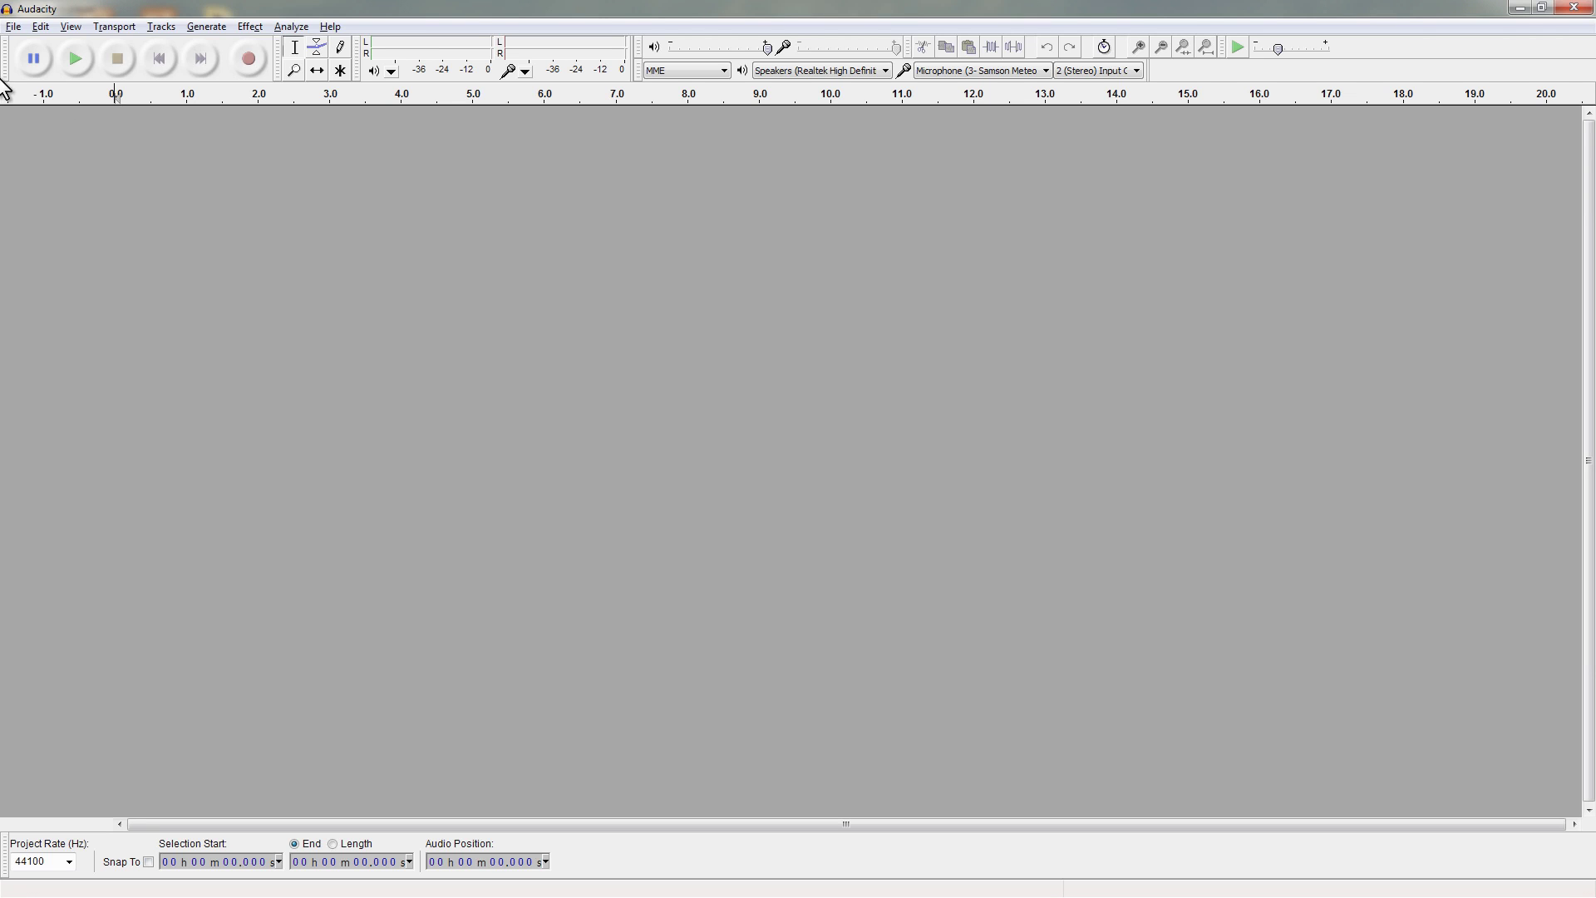
Open Main Voice - 4.wav as a normal audio file, accepting the copy-import warning.
{"action": "left_click", "coordinate": [13, 27]}
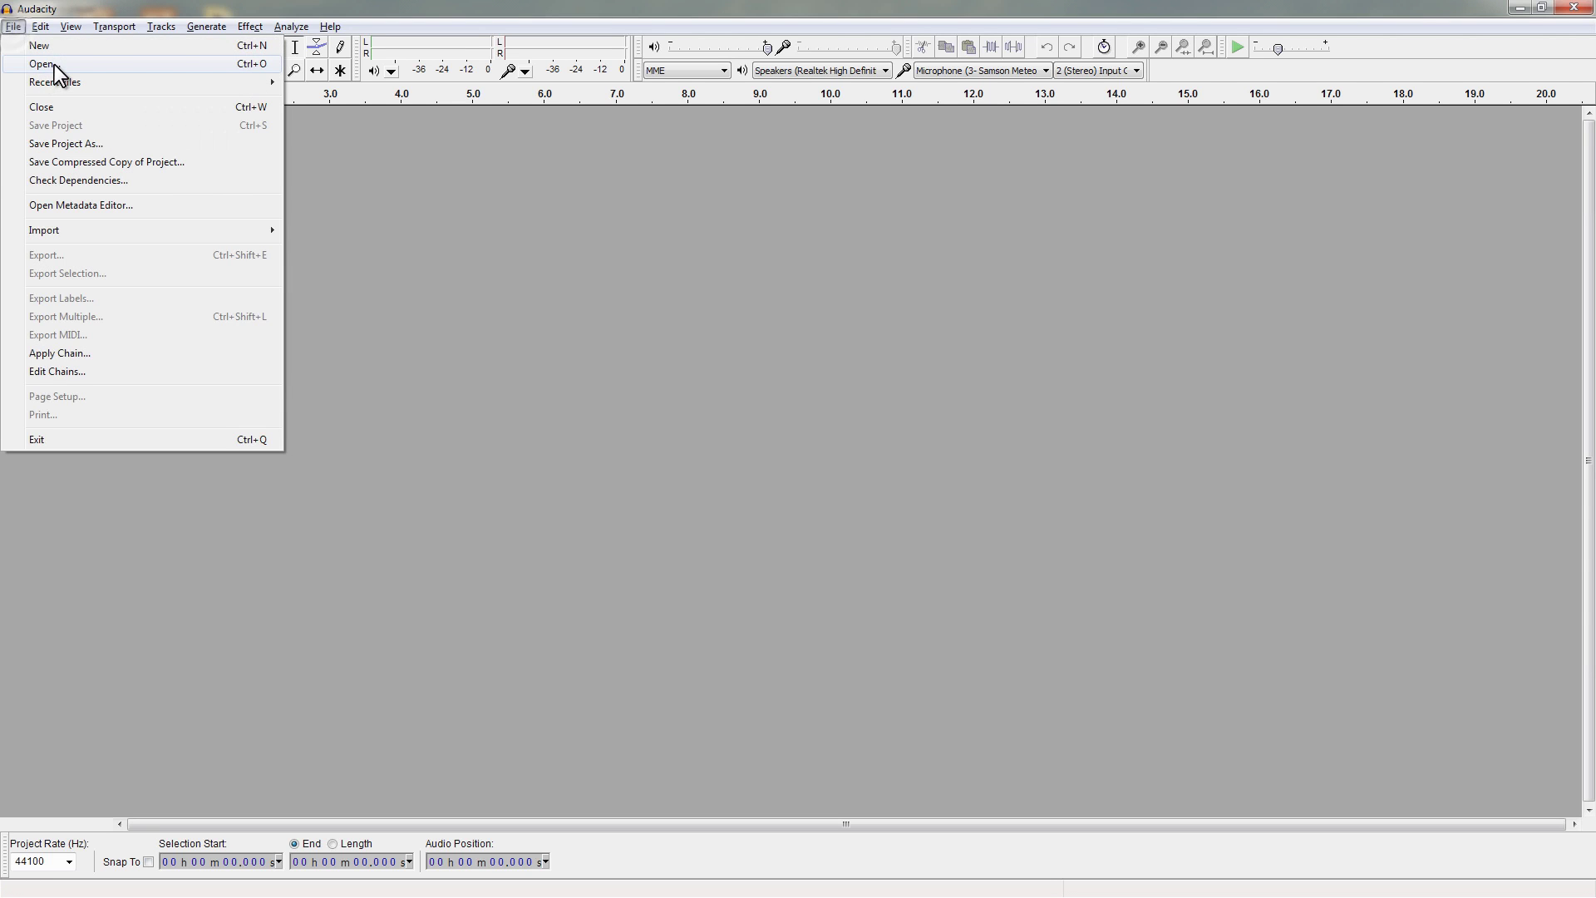
{"action": "left_click", "coordinate": [53, 63]}
{"action": "left_click", "coordinate": [162, 117]}
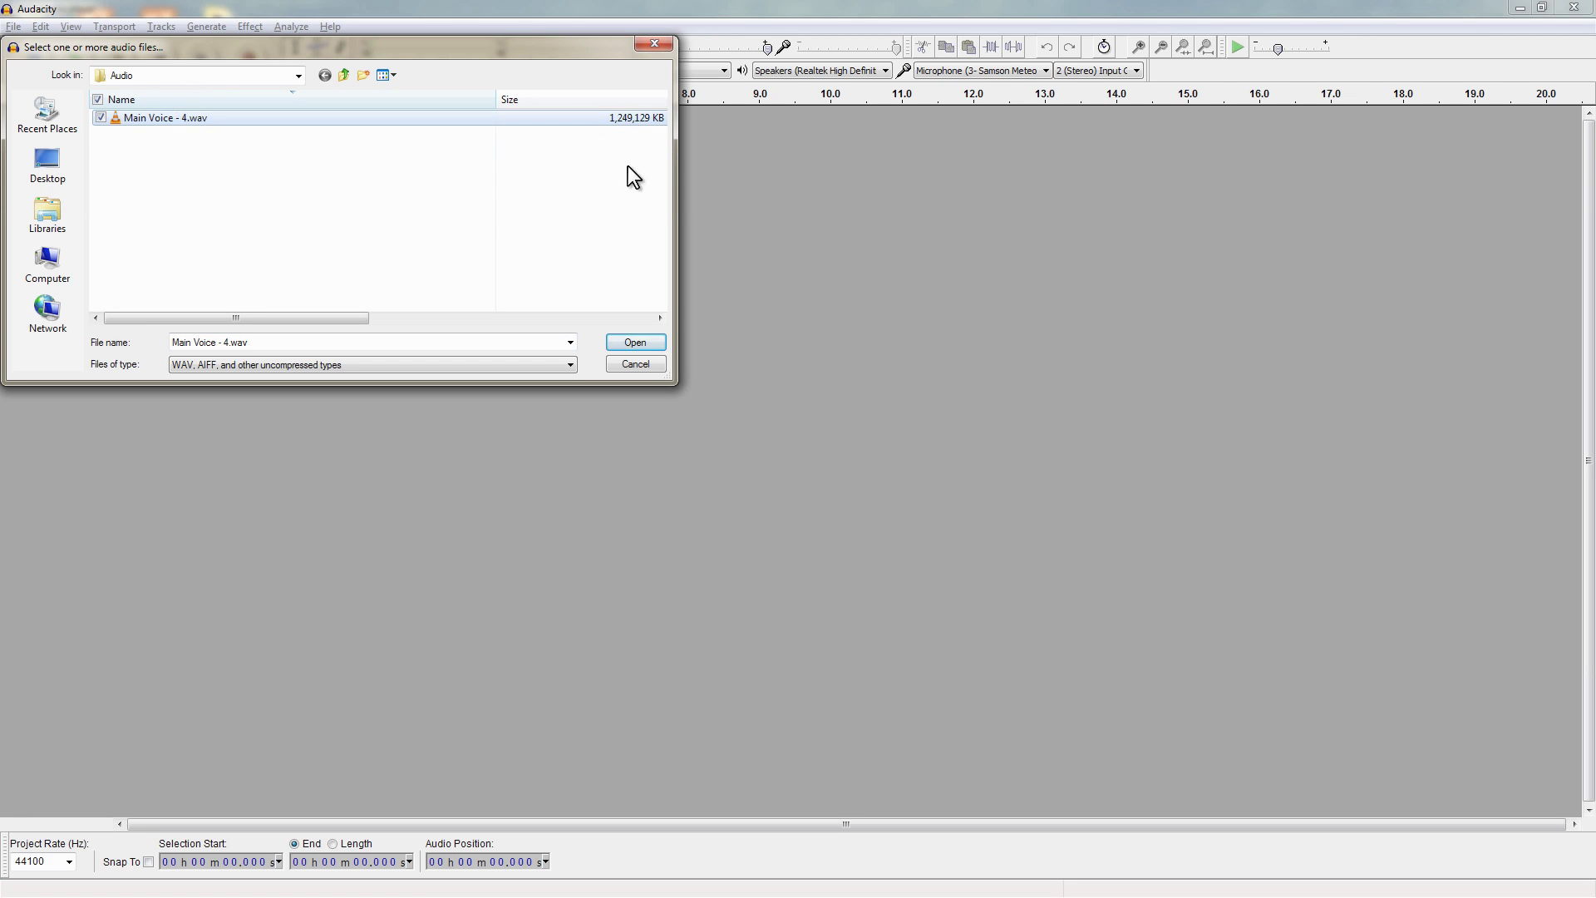
{"action": "key", "text": "Return"}
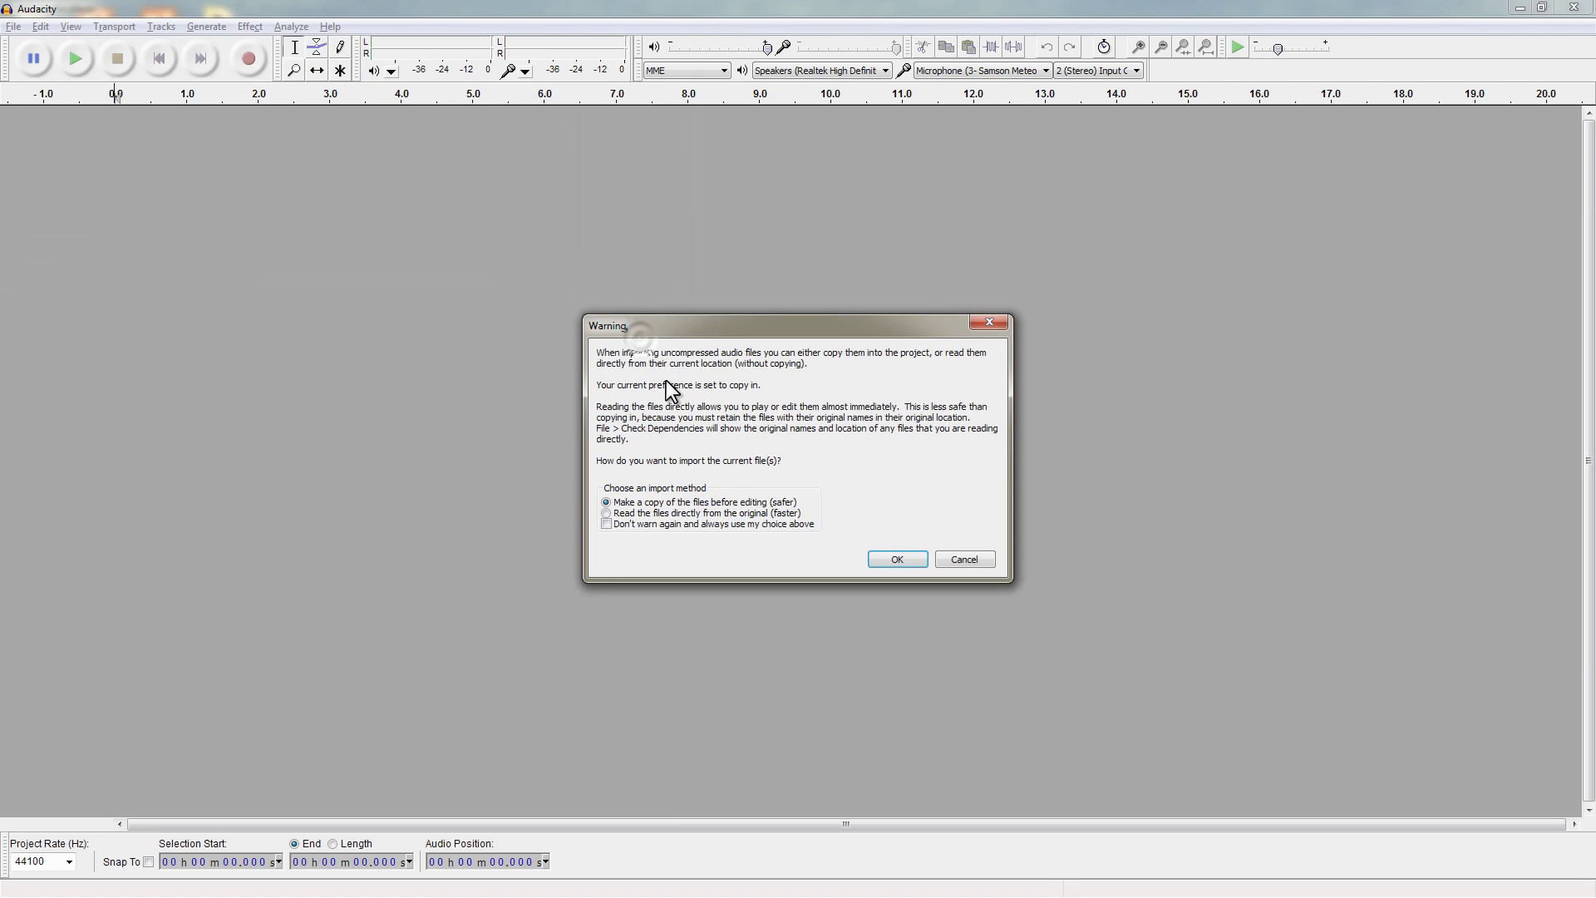
{"action": "left_click", "coordinate": [896, 561]}
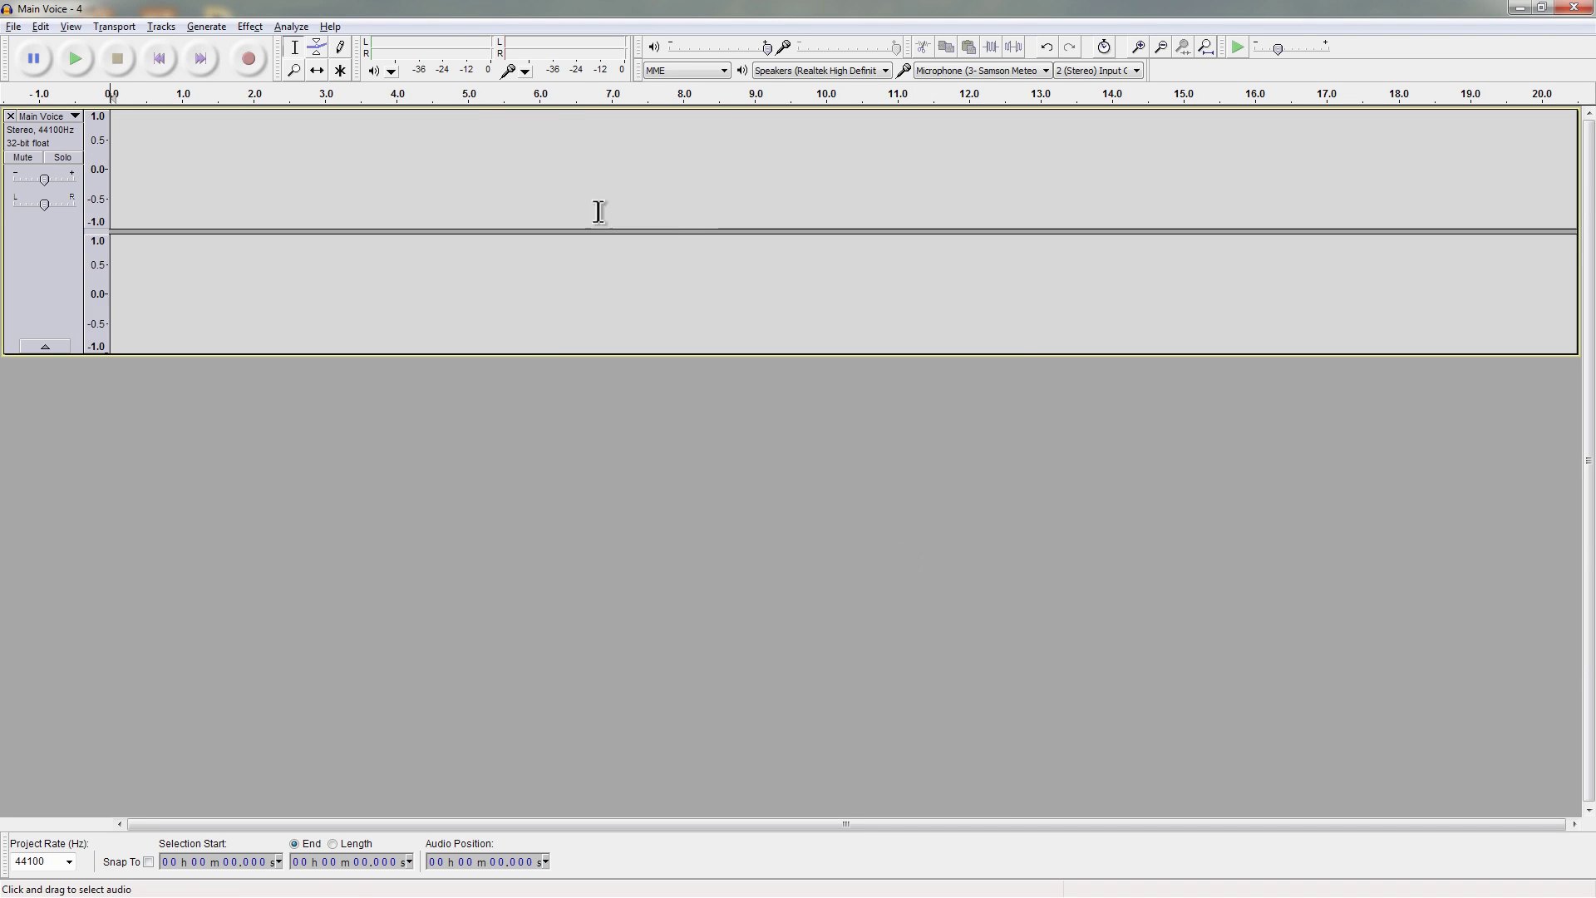
Delete the empty Main Voice track and start a Raw Data import of Main Voice - 4.wav.
{"action": "left_click", "coordinate": [11, 117]}
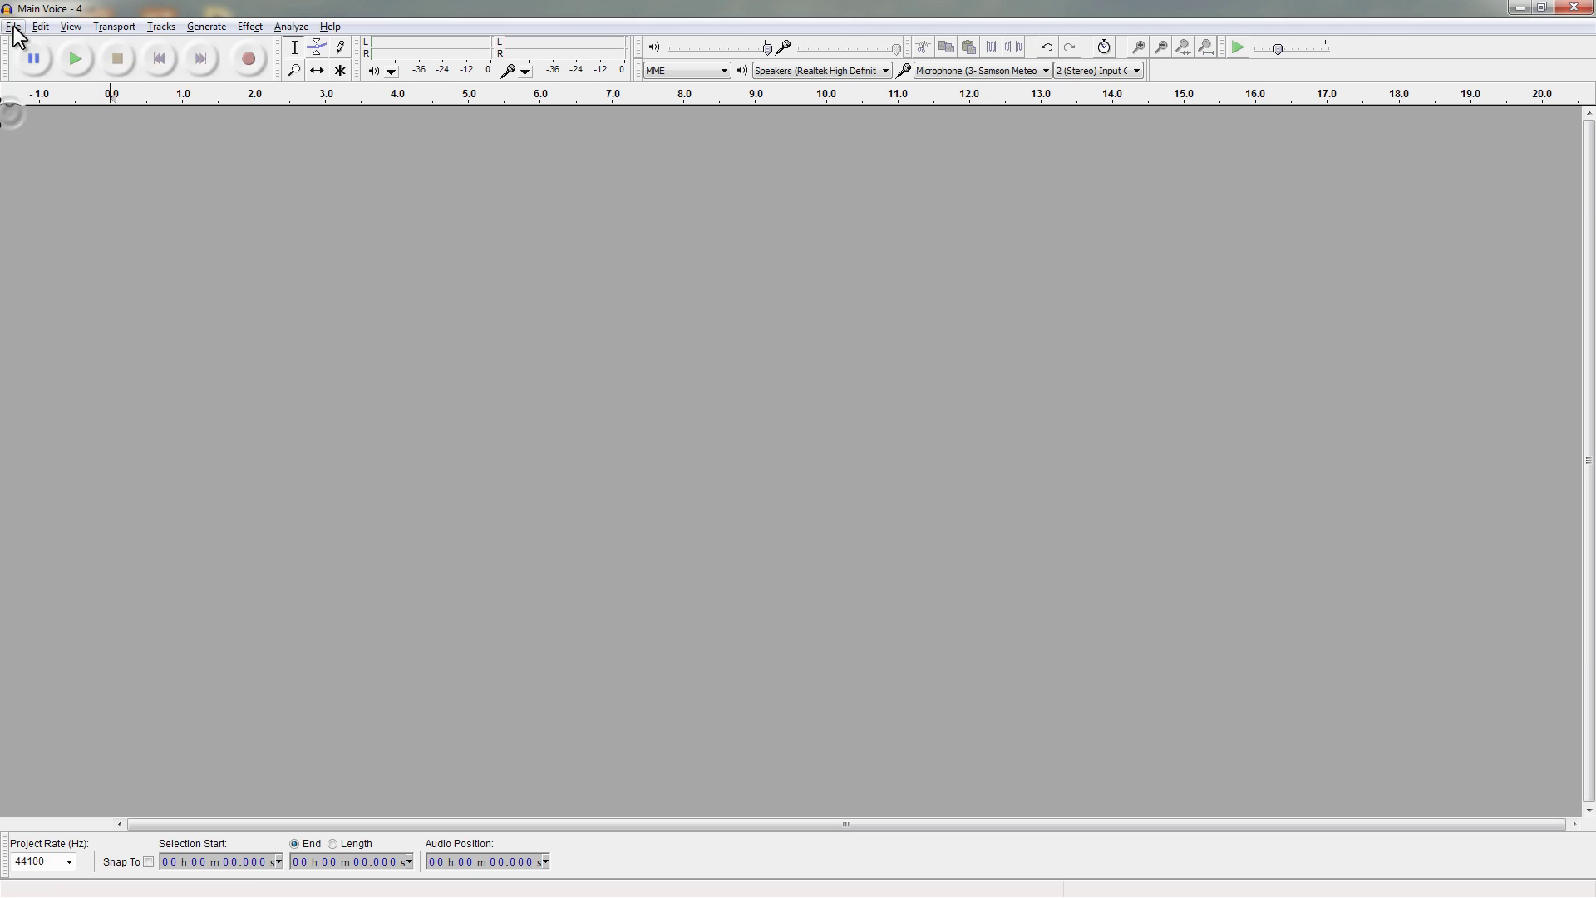
{"action": "left_click", "coordinate": [14, 26]}
{"action": "left_click", "coordinate": [58, 229]}
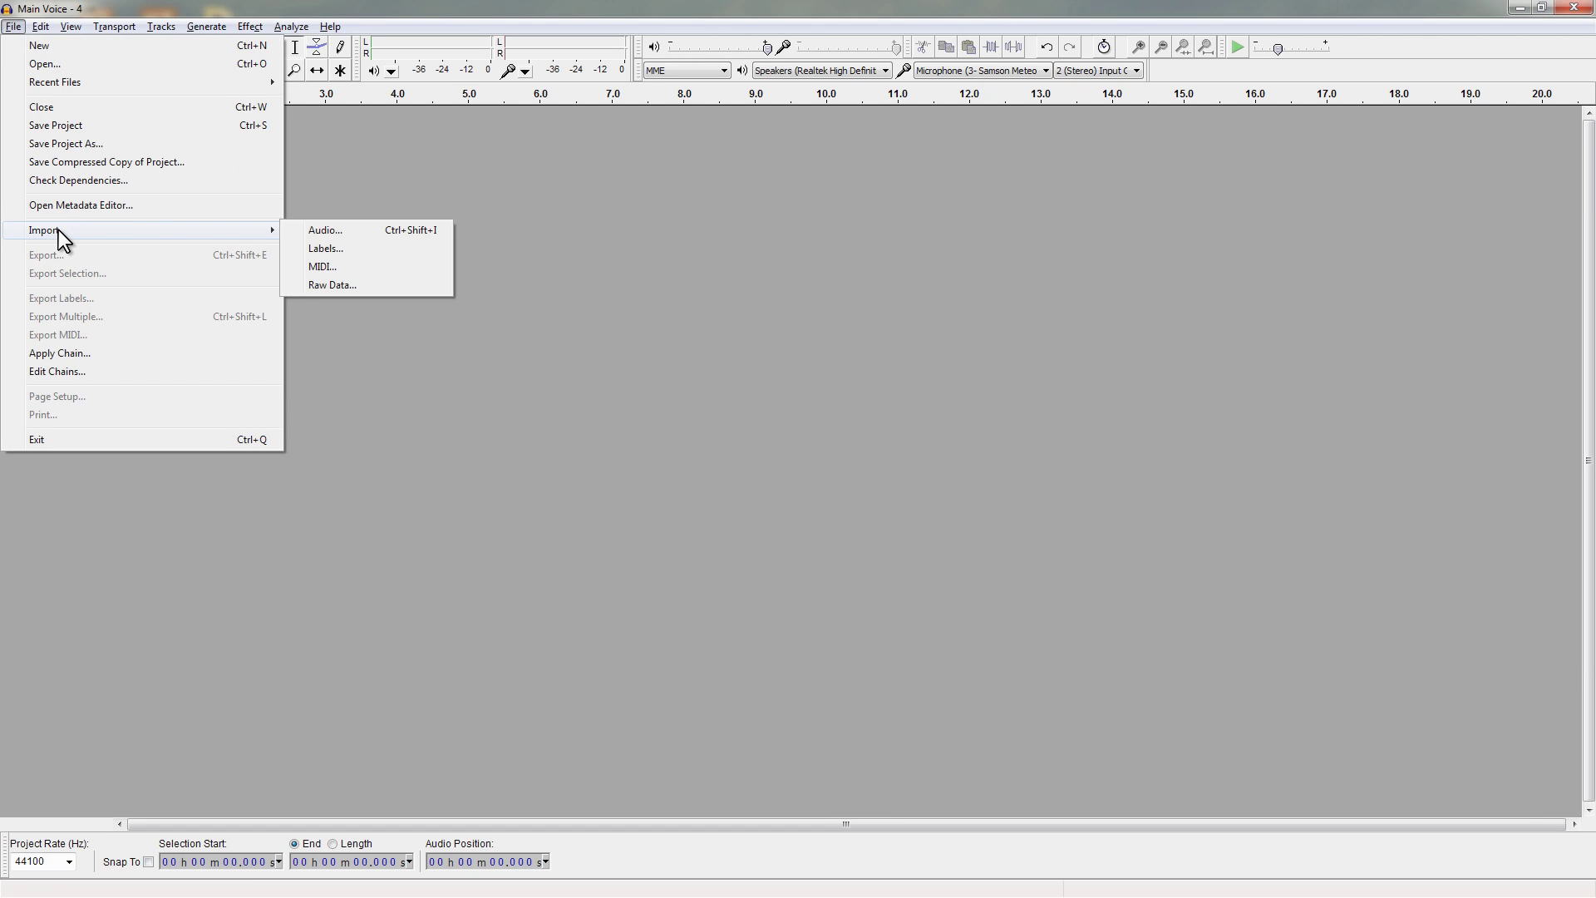
{"action": "left_click", "coordinate": [325, 285]}
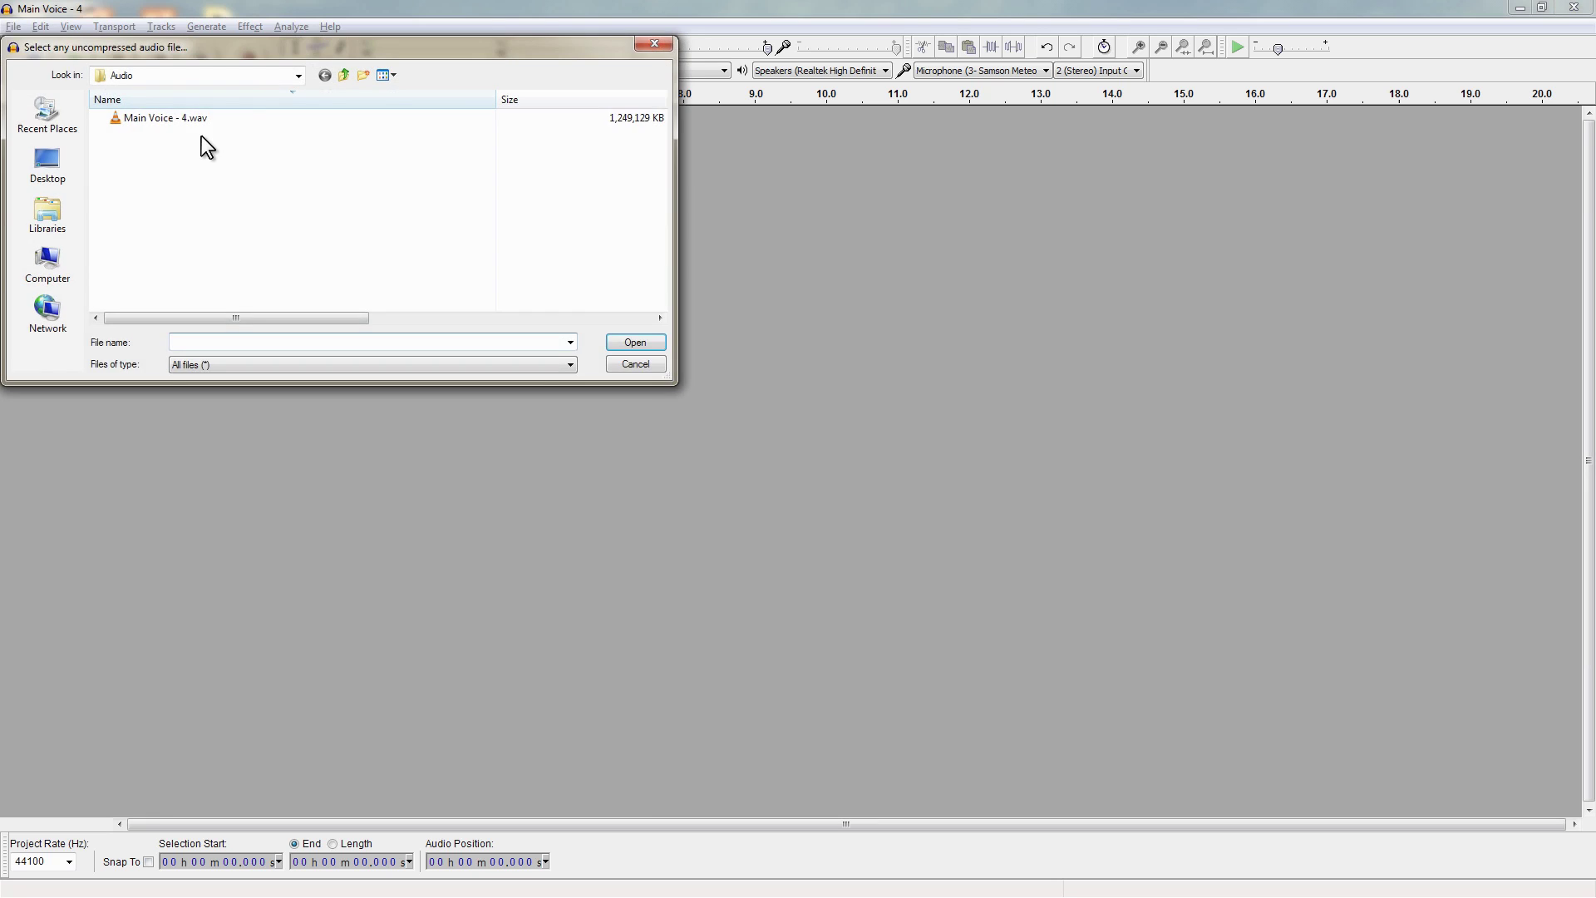
{"action": "left_click", "coordinate": [191, 118]}
{"action": "double_click", "coordinate": [191, 121]}
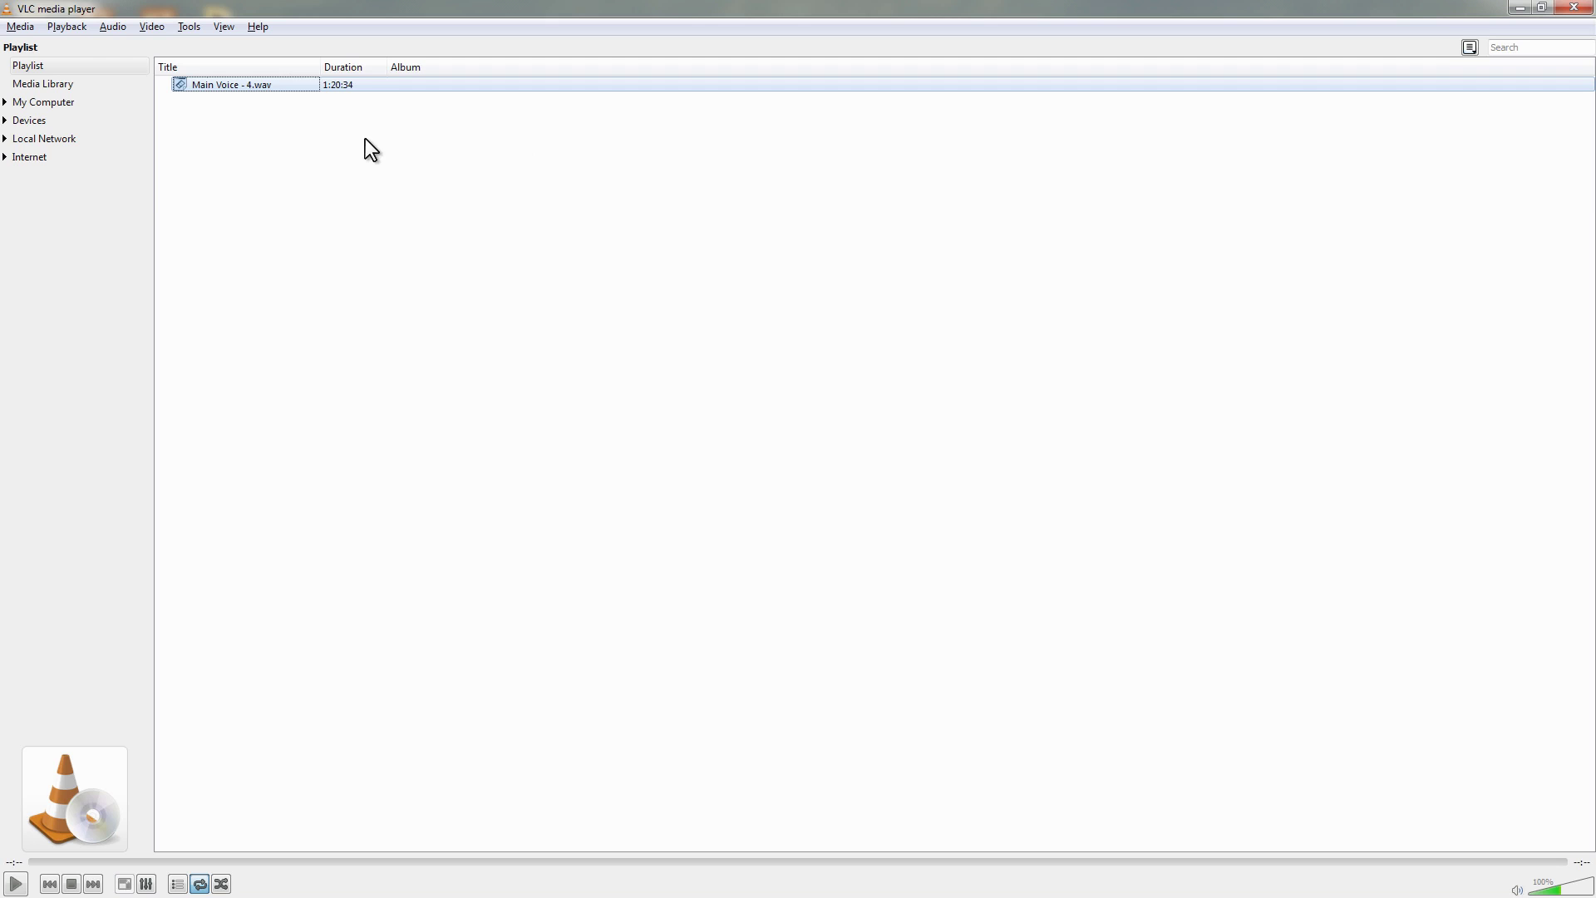
Show VLC's codec details for Main Voice - 4.wav: PCM S24 LE, stereo, 44100 Hz.
{"action": "right_click", "coordinate": [272, 83]}
{"action": "left_click", "coordinate": [217, 26]}
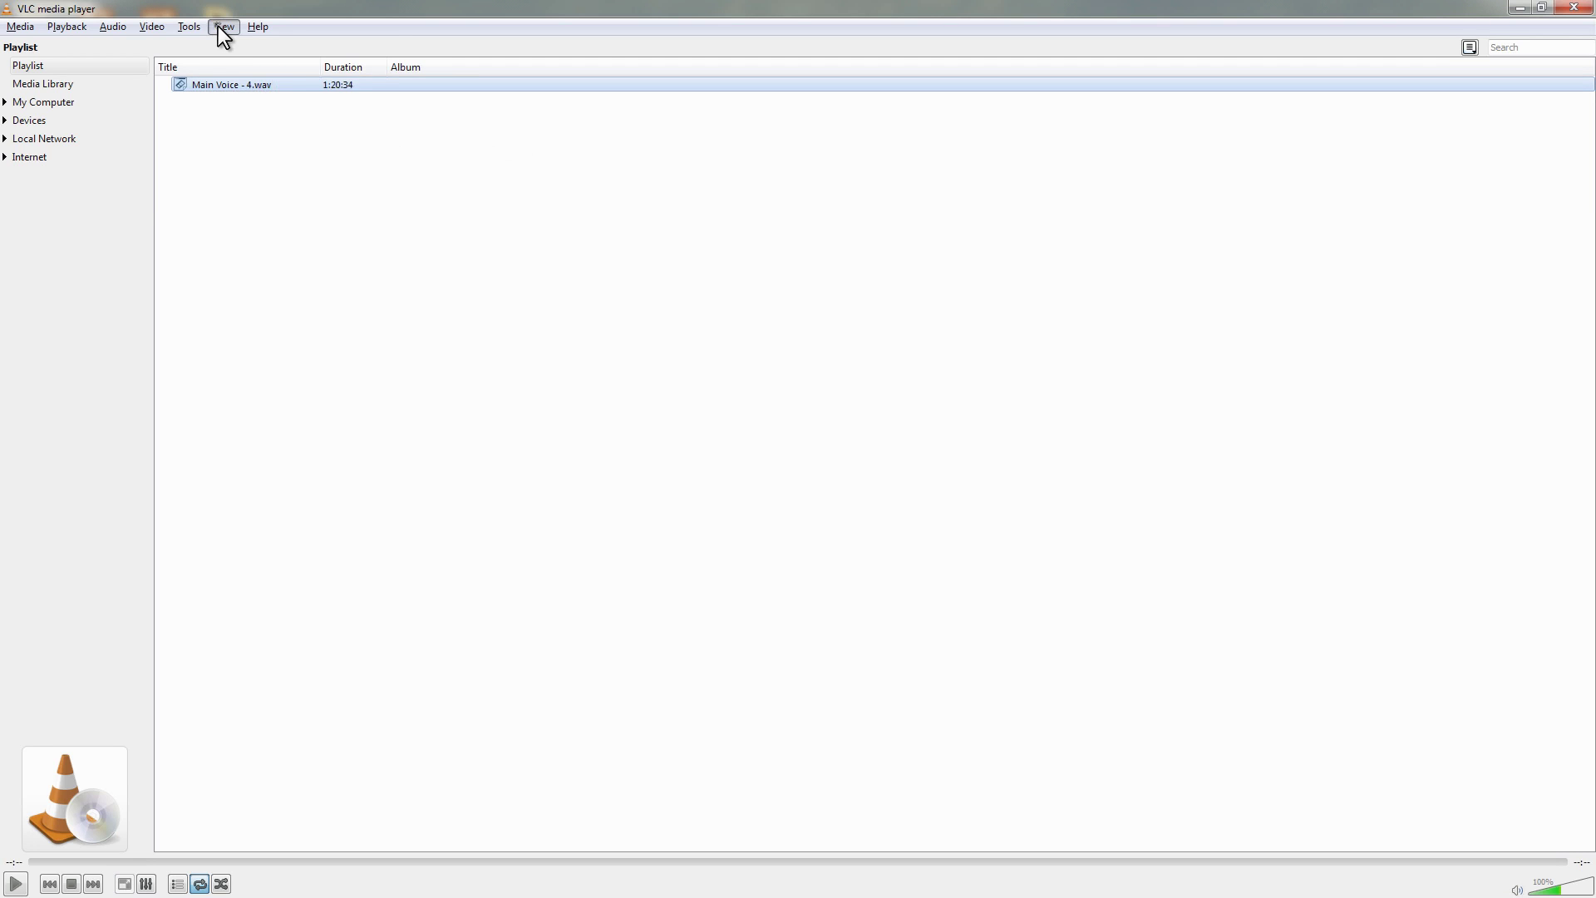
{"action": "left_click", "coordinate": [432, 83]}
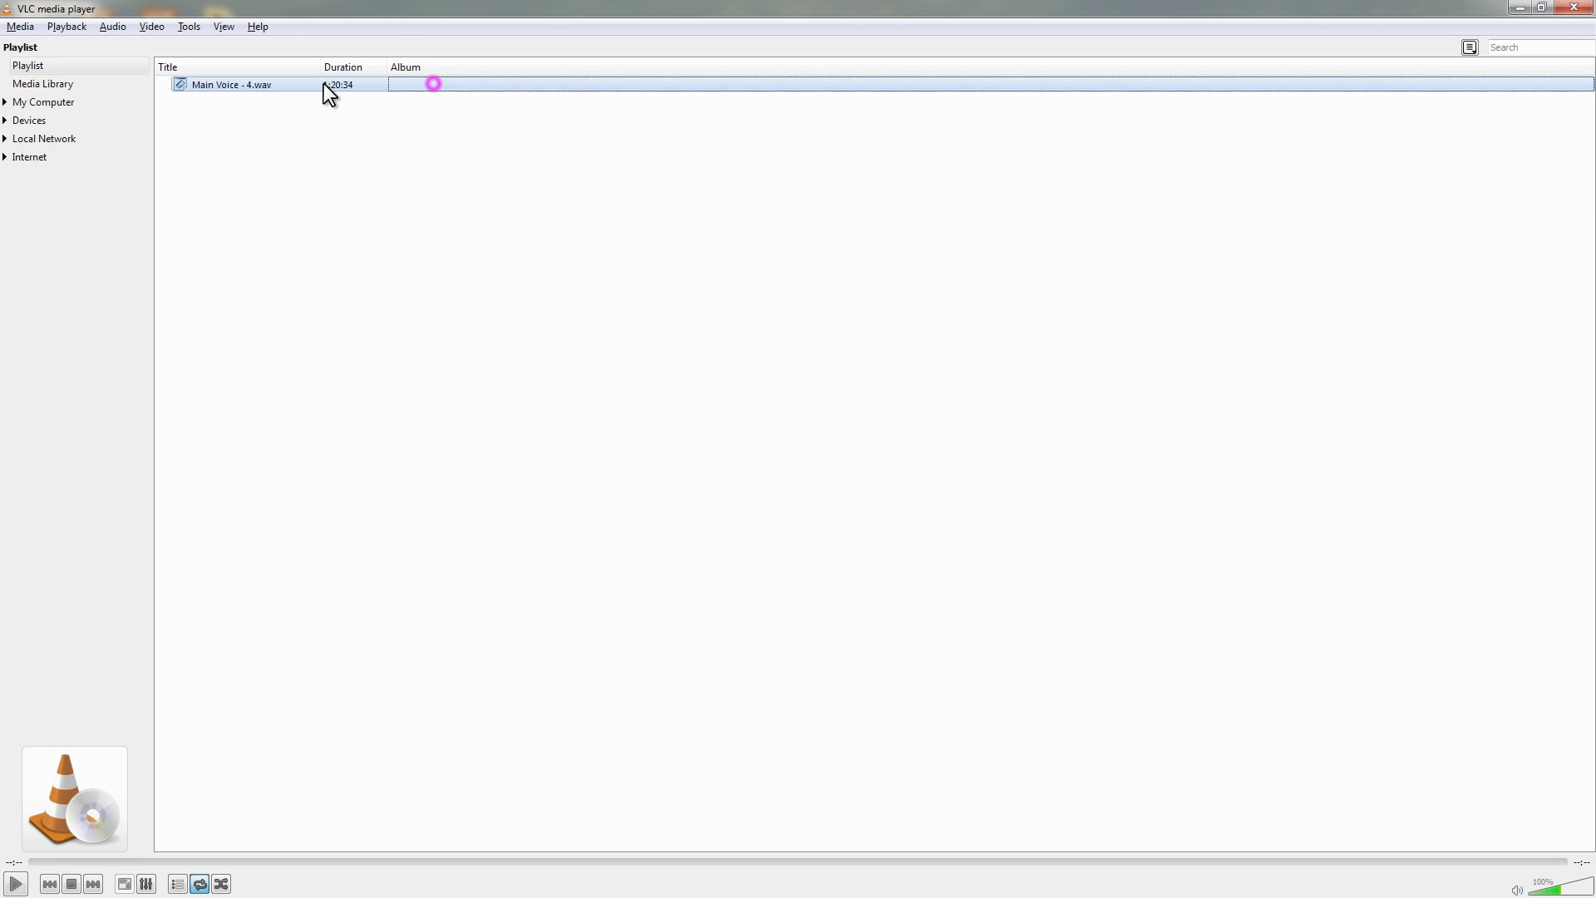
{"action": "right_click", "coordinate": [432, 83]}
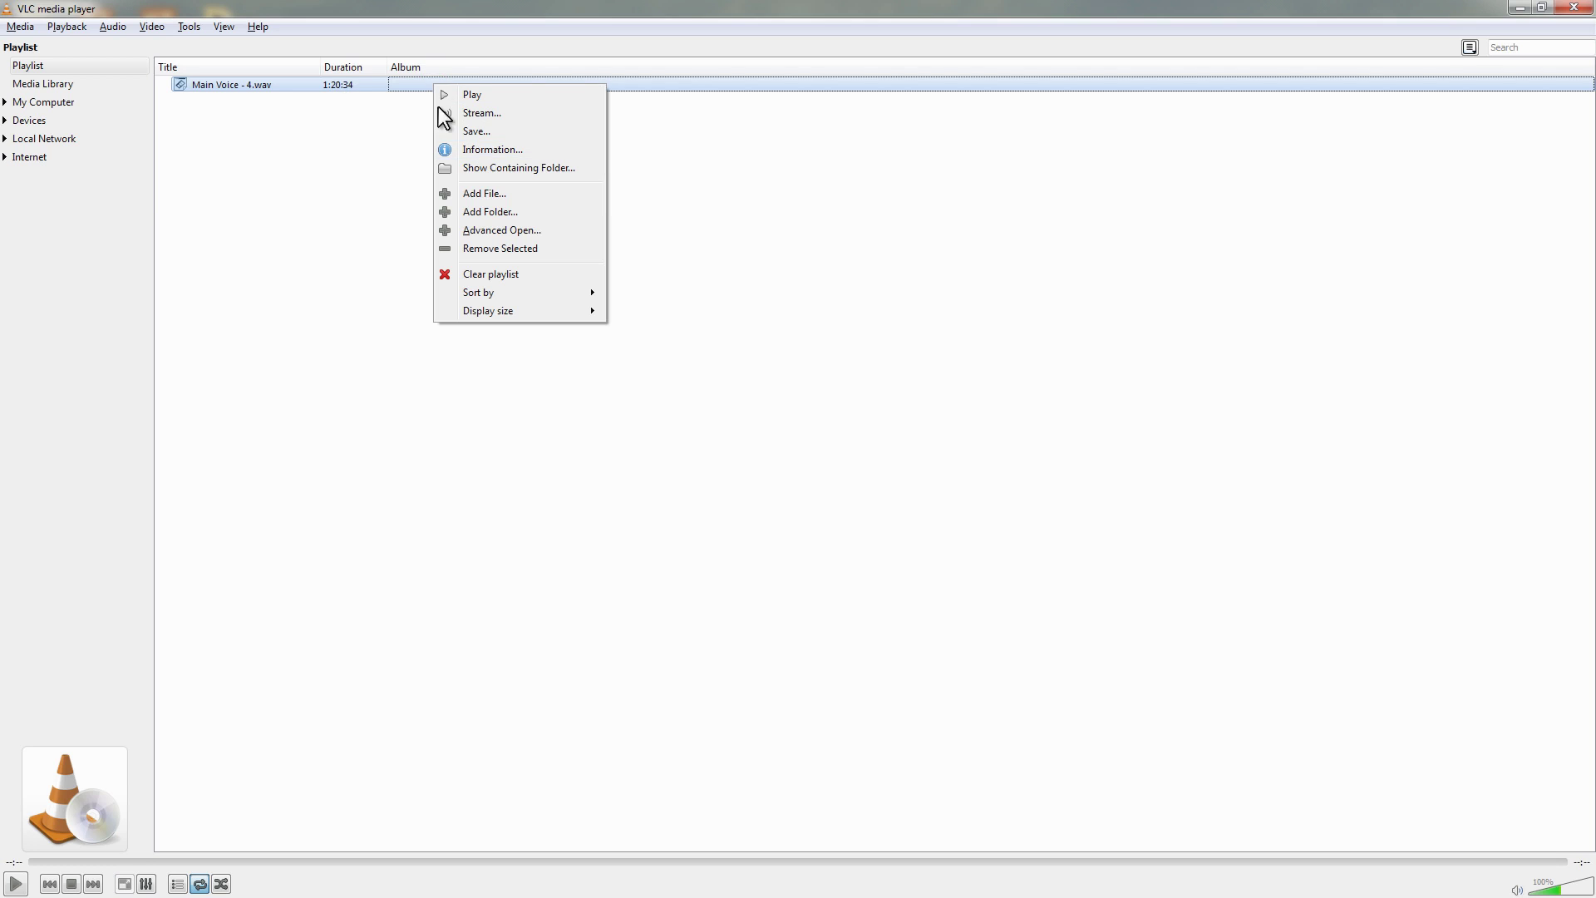
{"action": "left_click", "coordinate": [474, 148]}
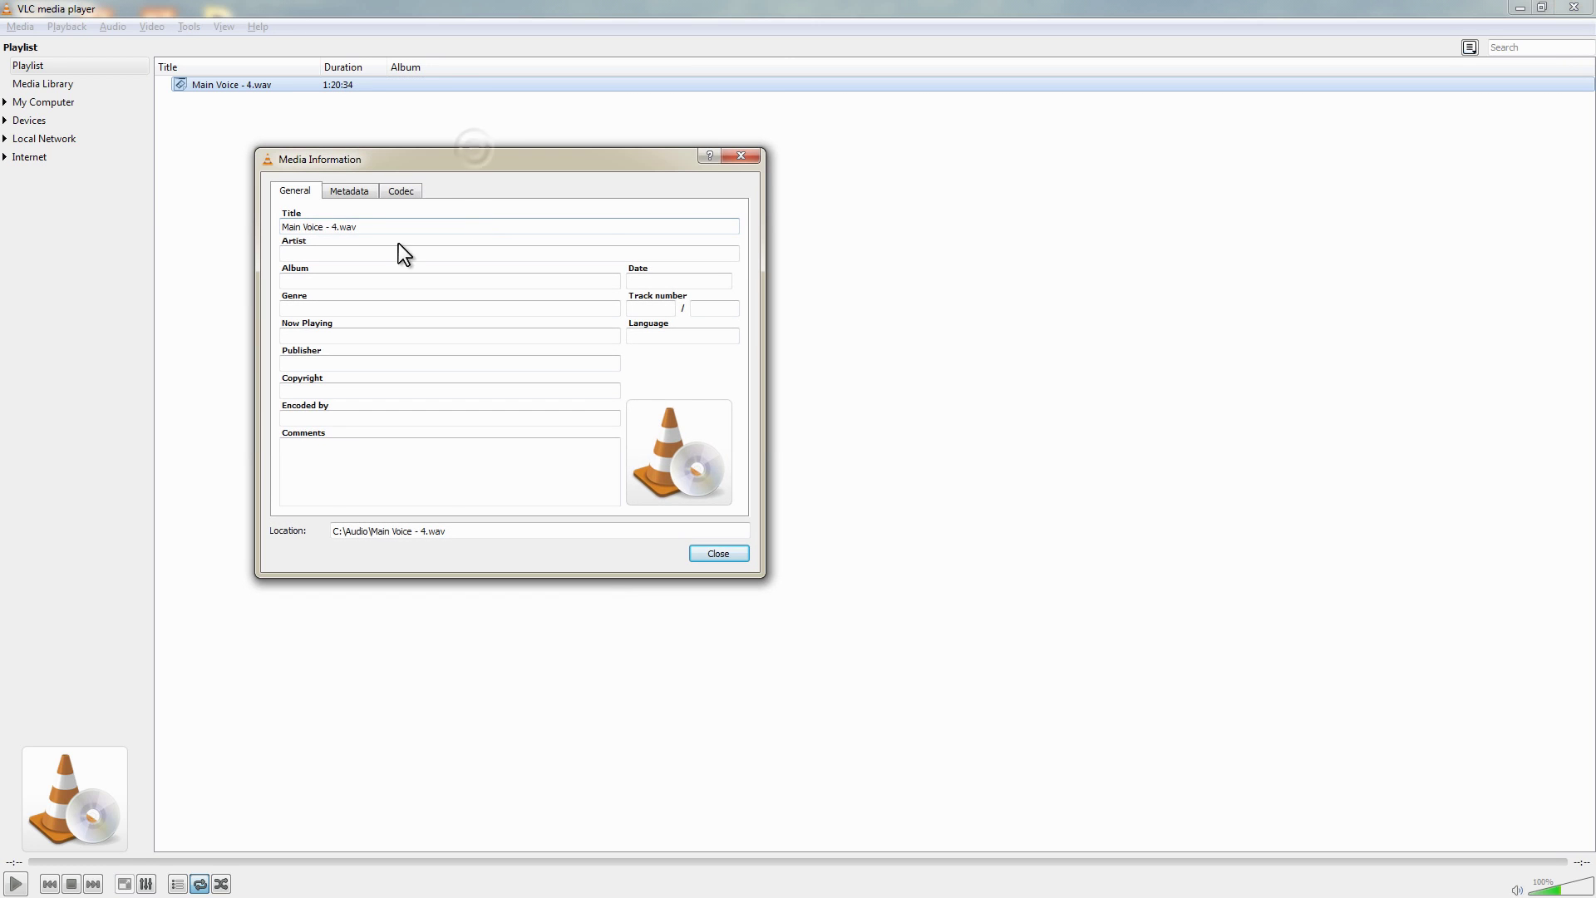
{"action": "left_click", "coordinate": [401, 192]}
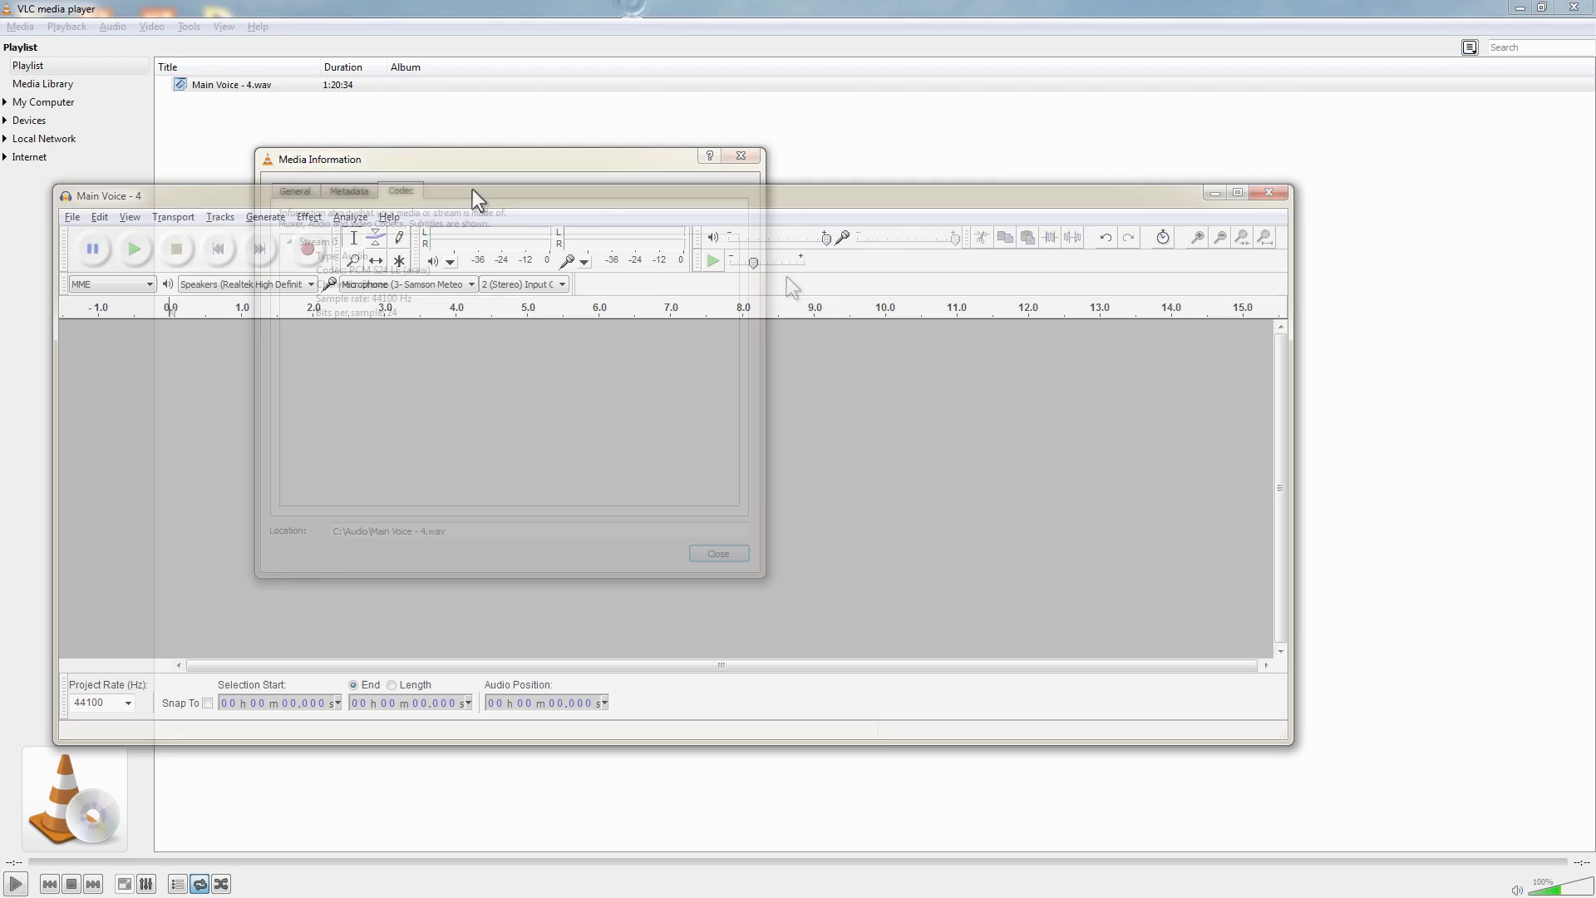
Place Audacity beside VLC's Media Information window and choose Audacity's Raw Data import.
{"action": "left_click_drag", "start_coordinate": [474, 197], "coordinate": [796, 117]}
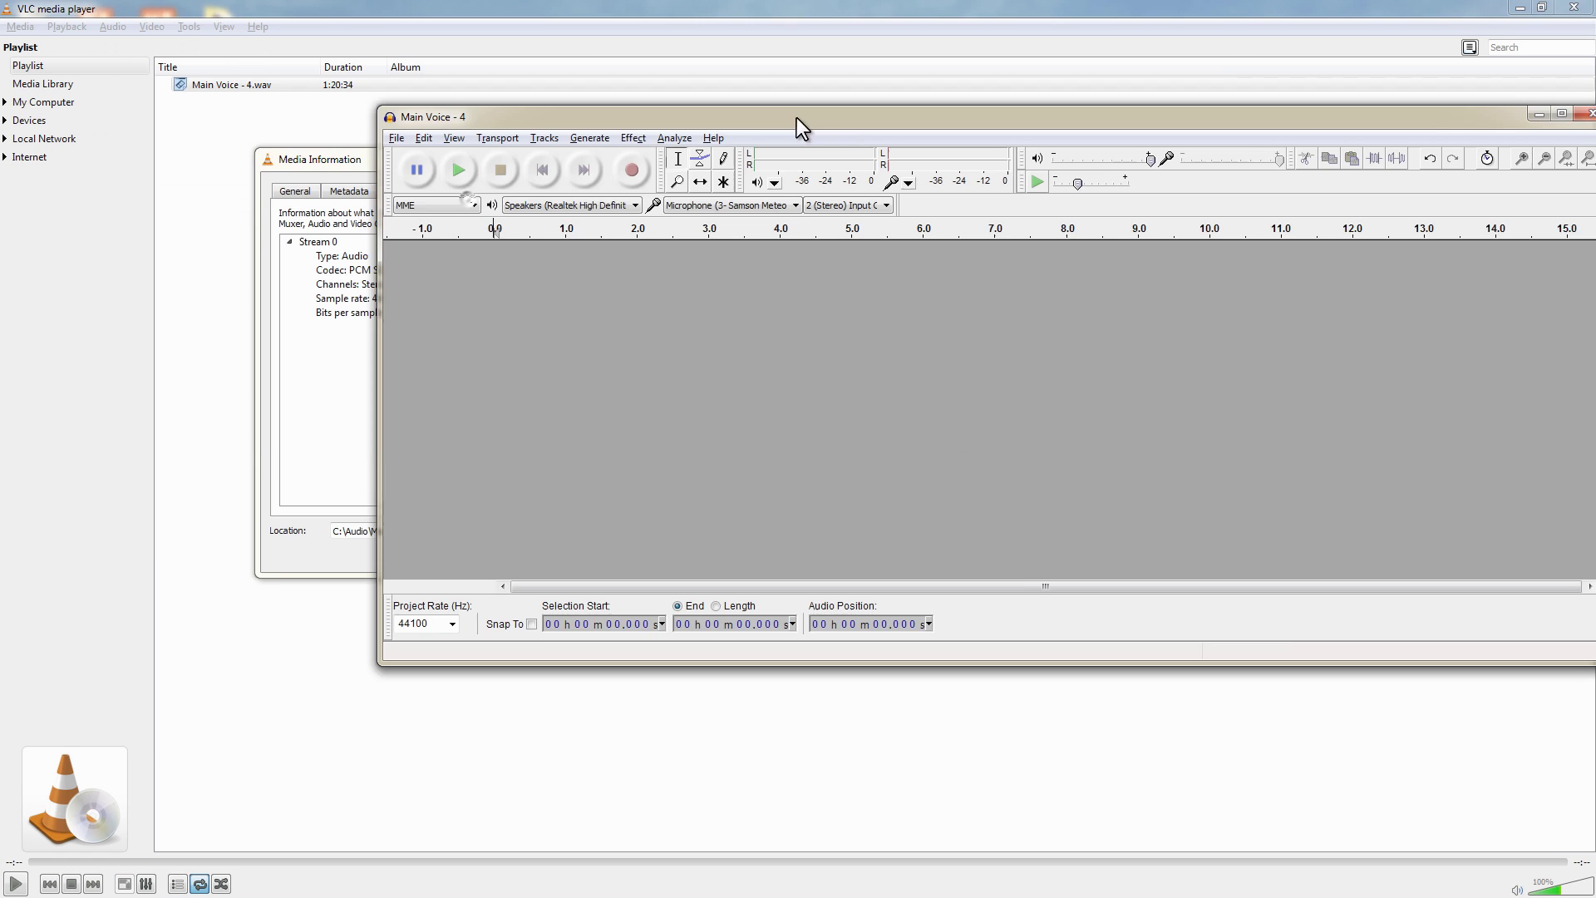
{"action": "left_click_drag", "start_coordinate": [349, 160], "coordinate": [211, 119]}
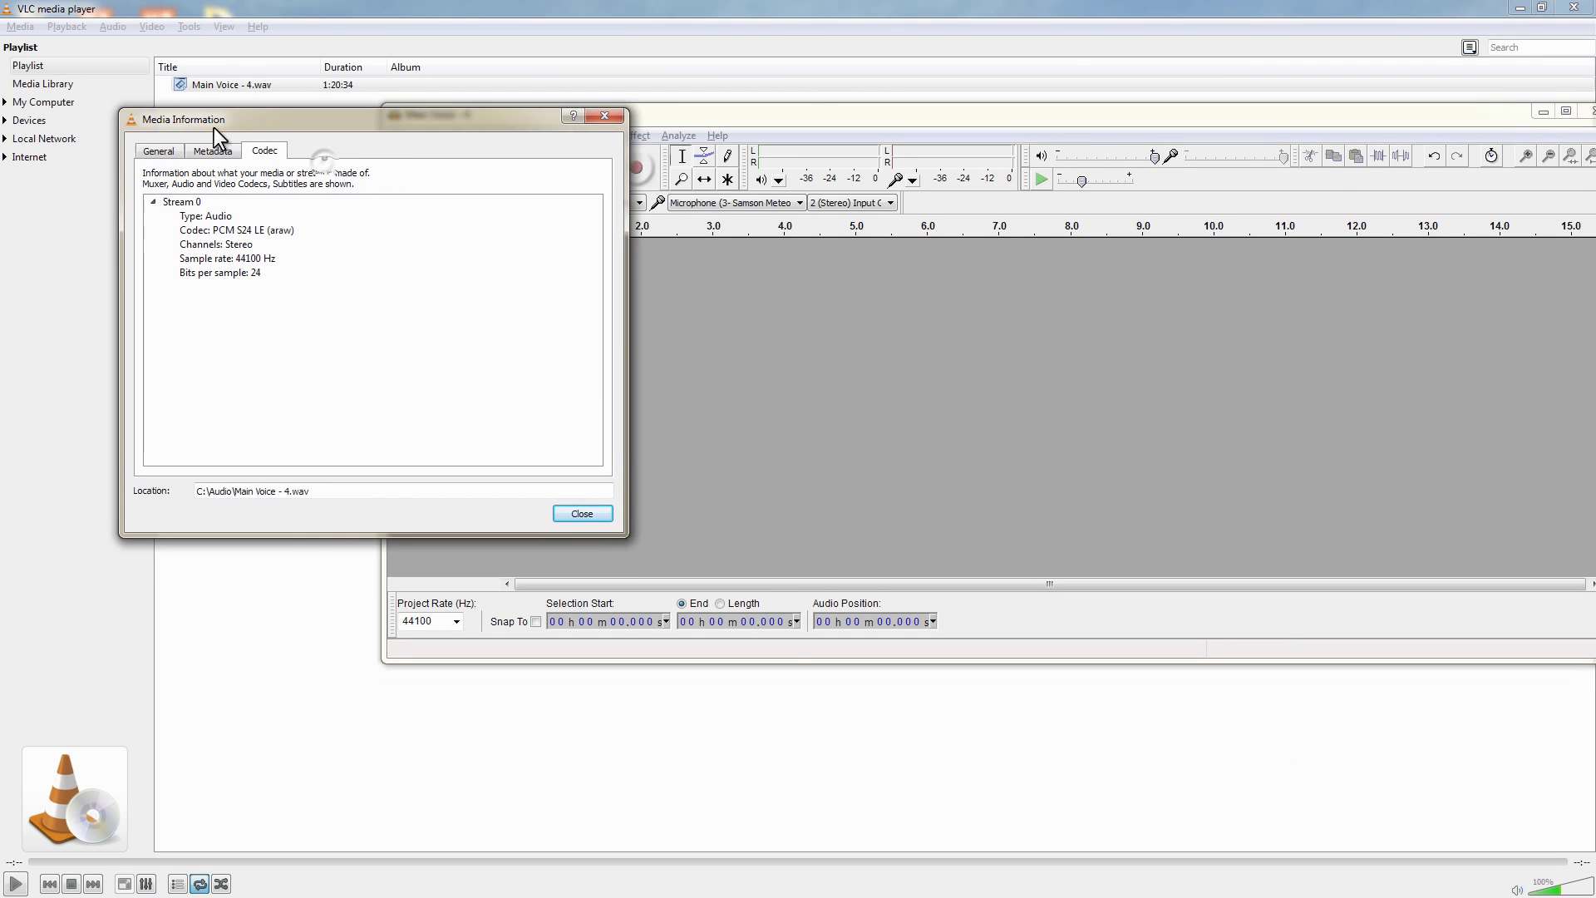
{"action": "left_click", "coordinate": [787, 105]}
{"action": "left_click", "coordinate": [401, 135]}
{"action": "mouse_move", "coordinate": [454, 339]}
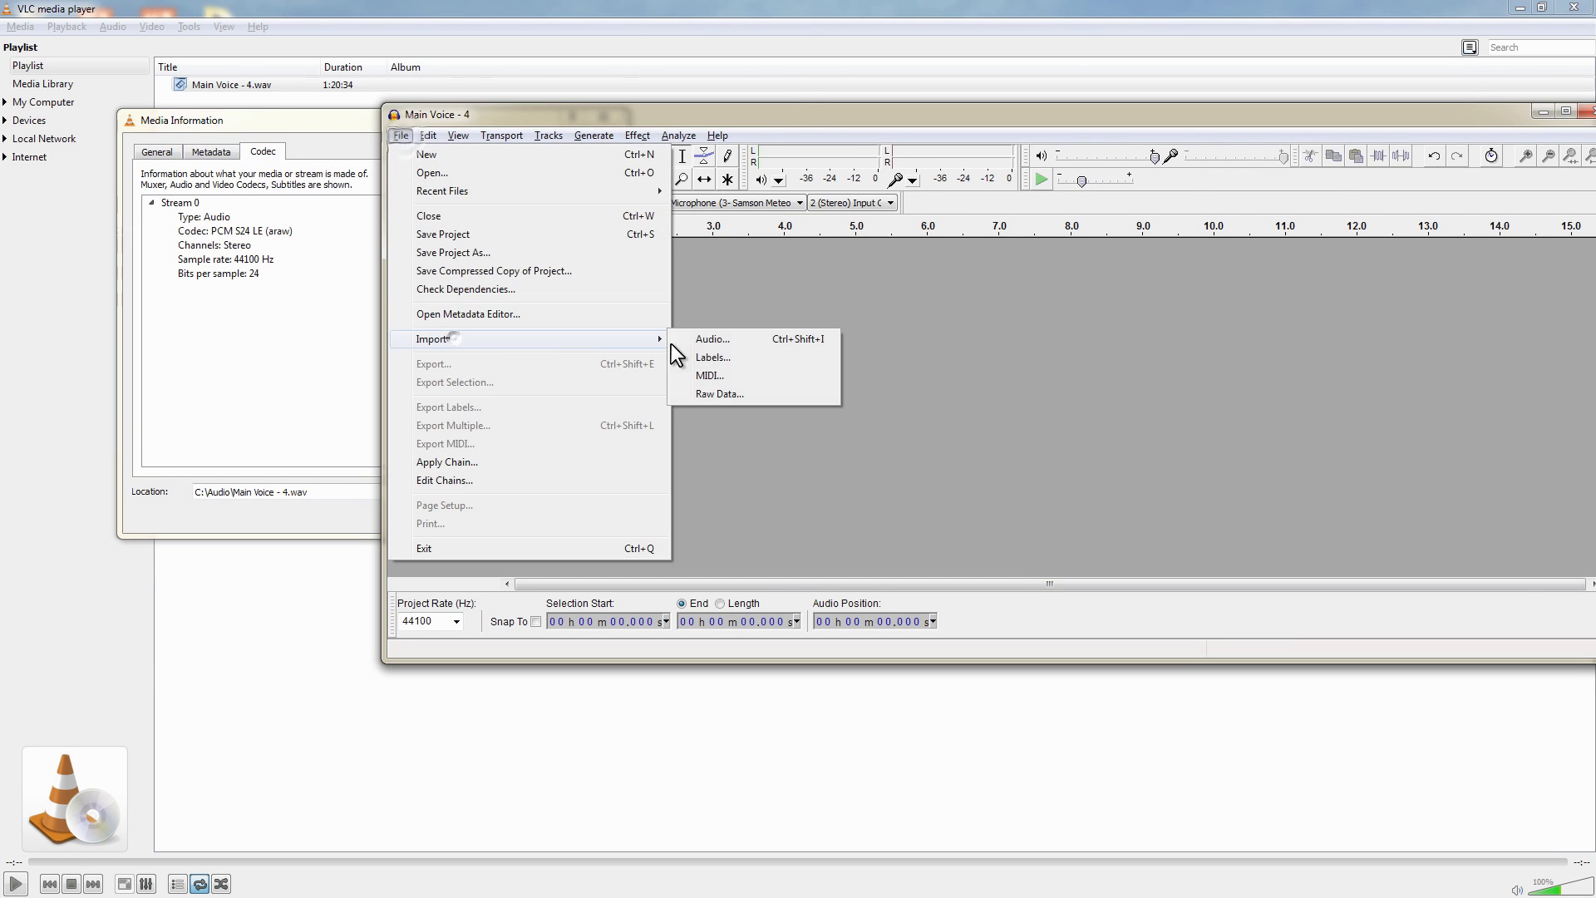
{"action": "left_click", "coordinate": [710, 394]}
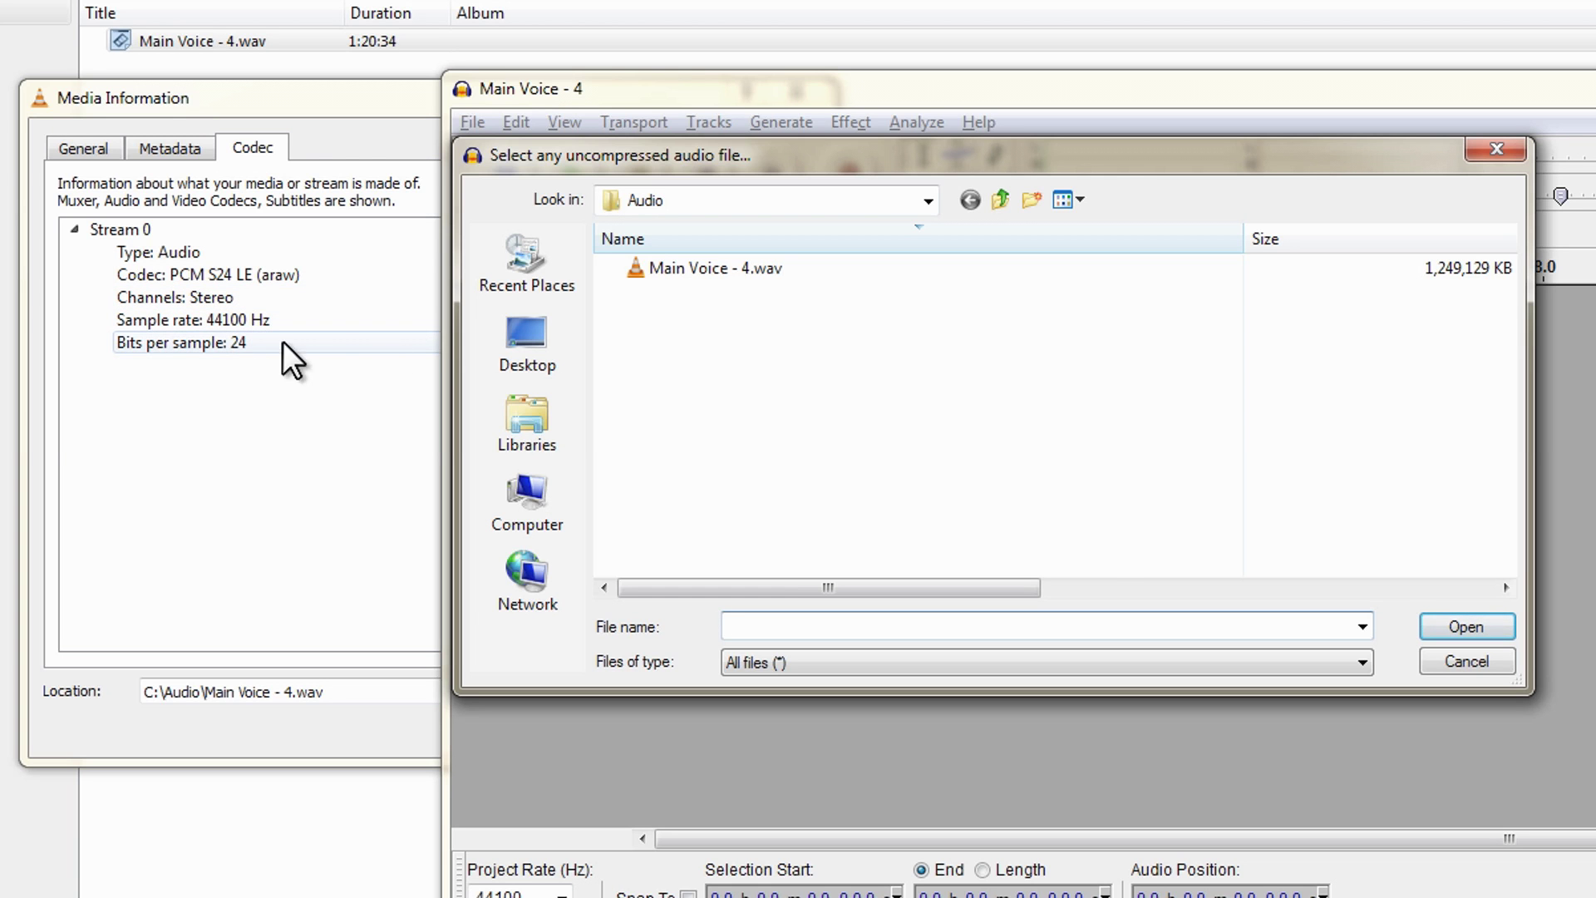
Open Main Voice - 4.wav for raw import as Signed 24 bit PCM, 2 Channels (Stereo).
{"action": "double_click", "coordinate": [658, 269]}
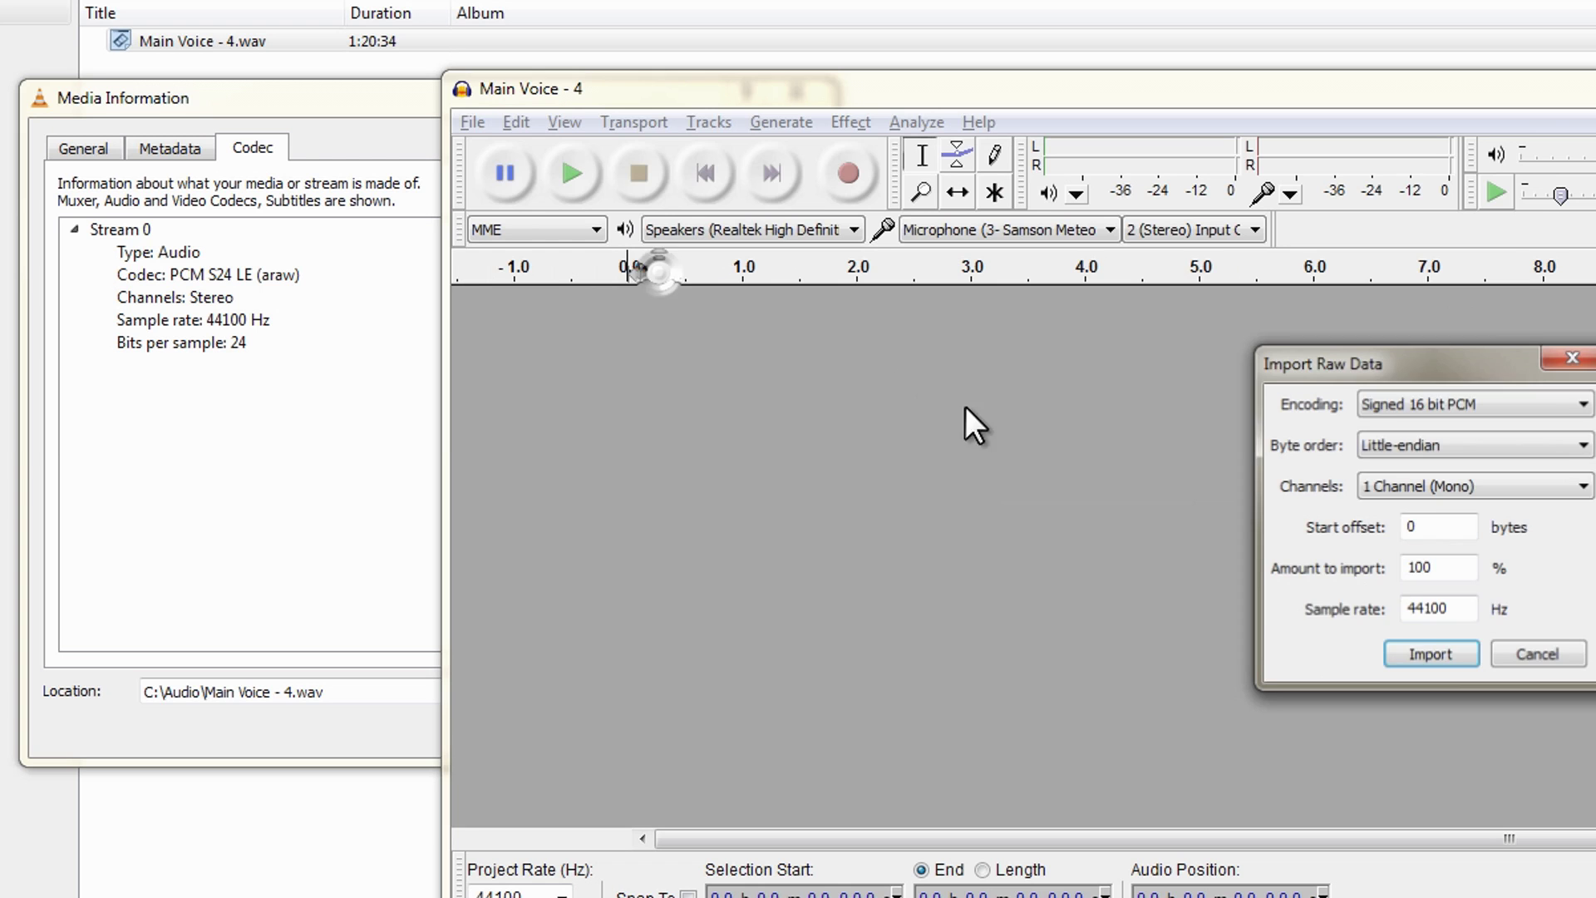
{"action": "left_click", "coordinate": [1126, 308]}
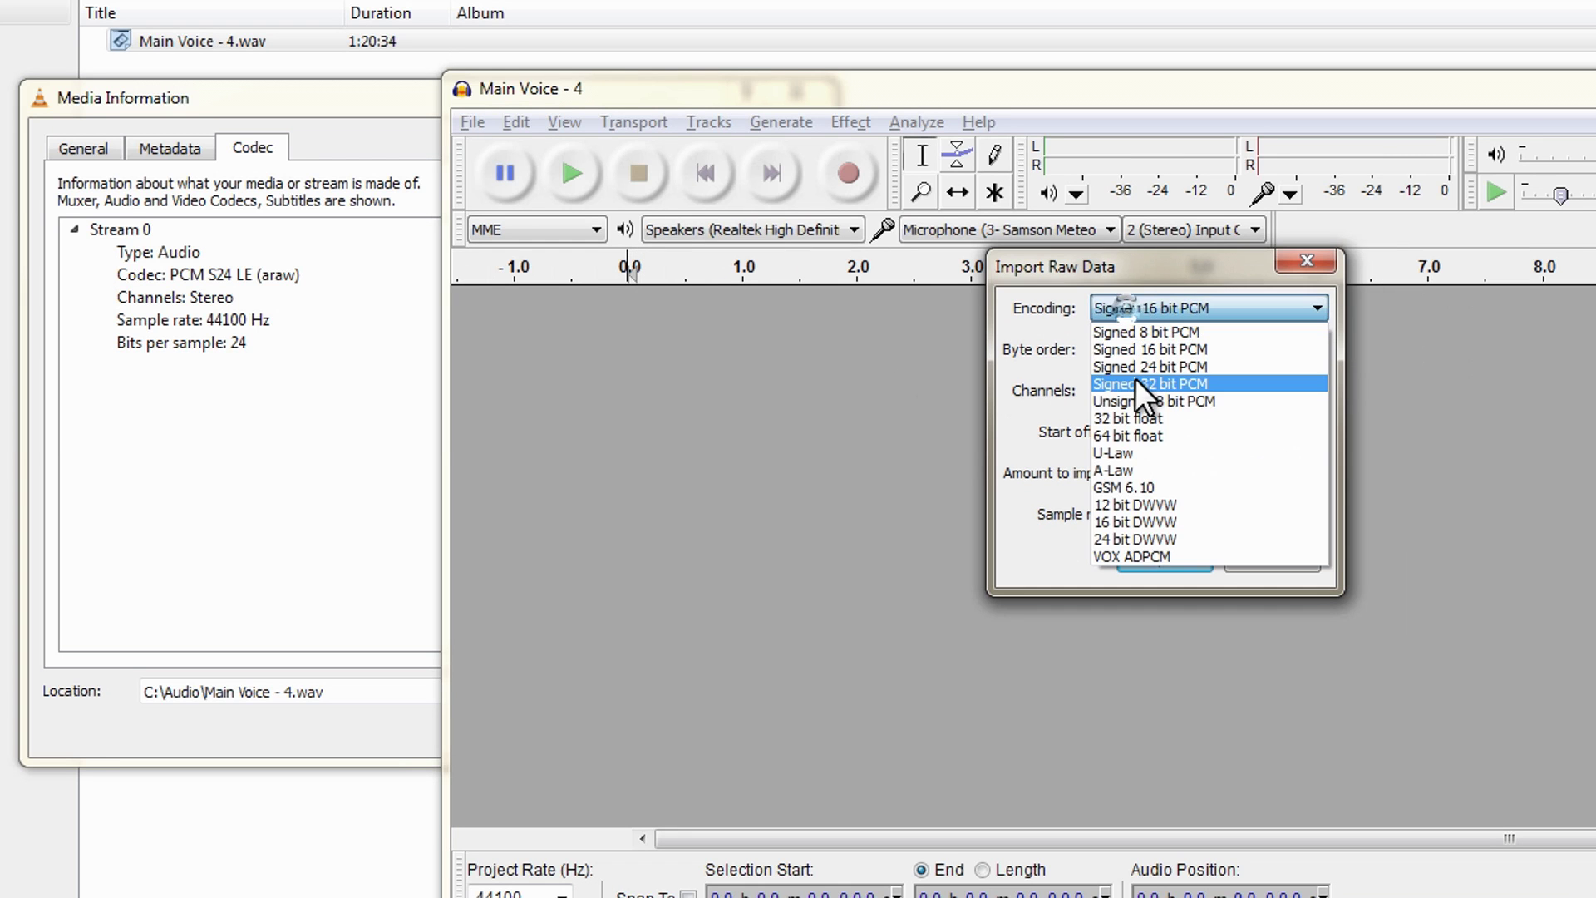
{"action": "left_click", "coordinate": [1116, 366]}
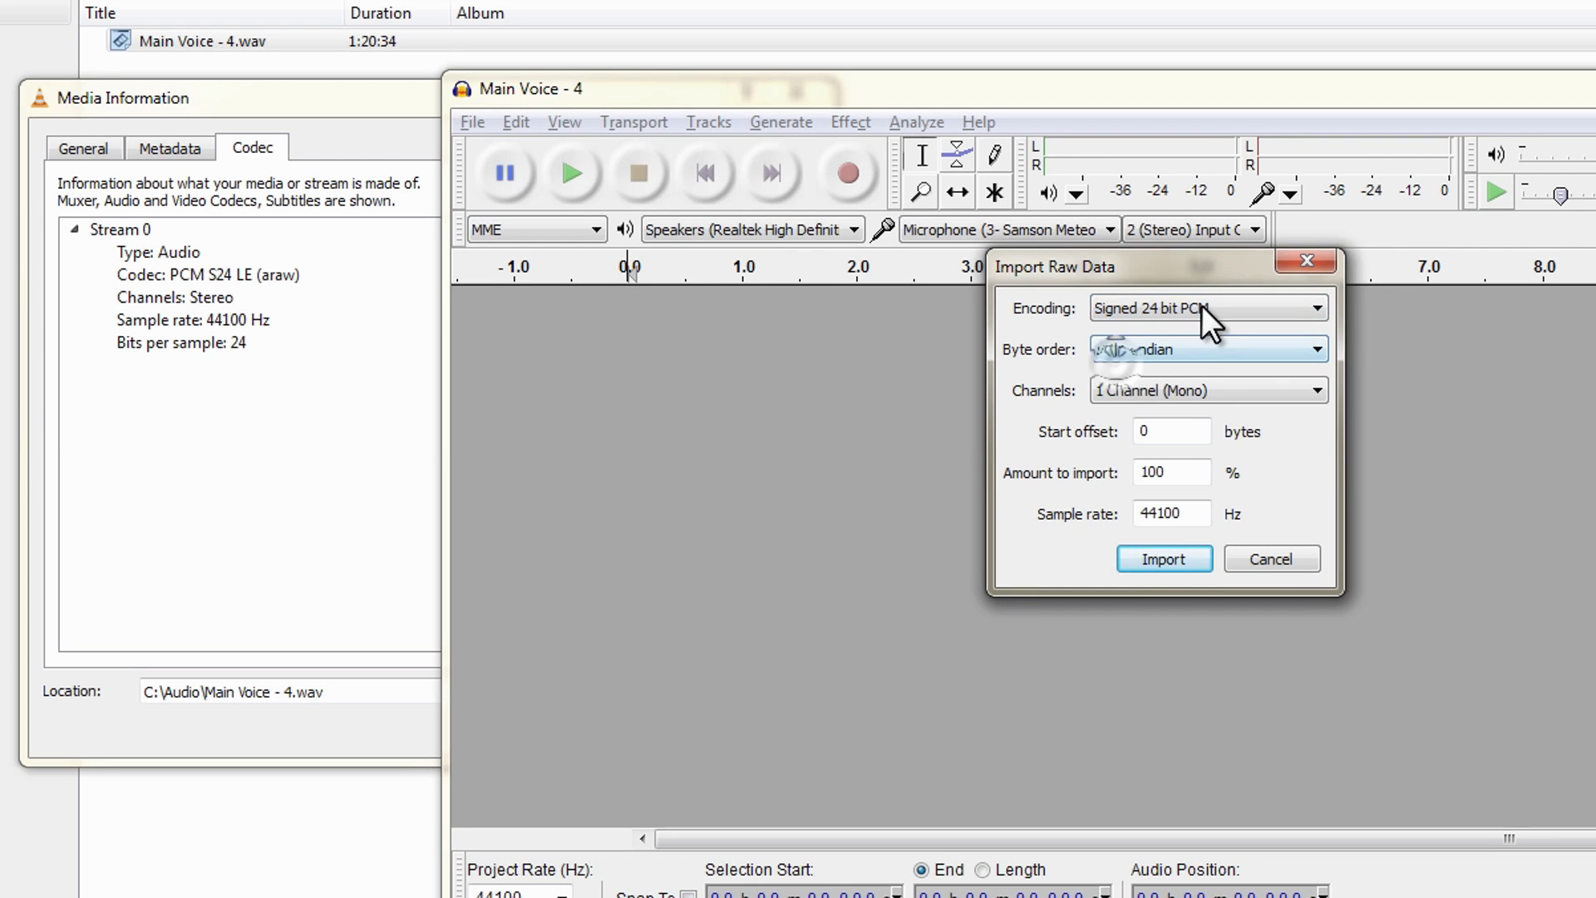
{"action": "left_click", "coordinate": [1175, 350]}
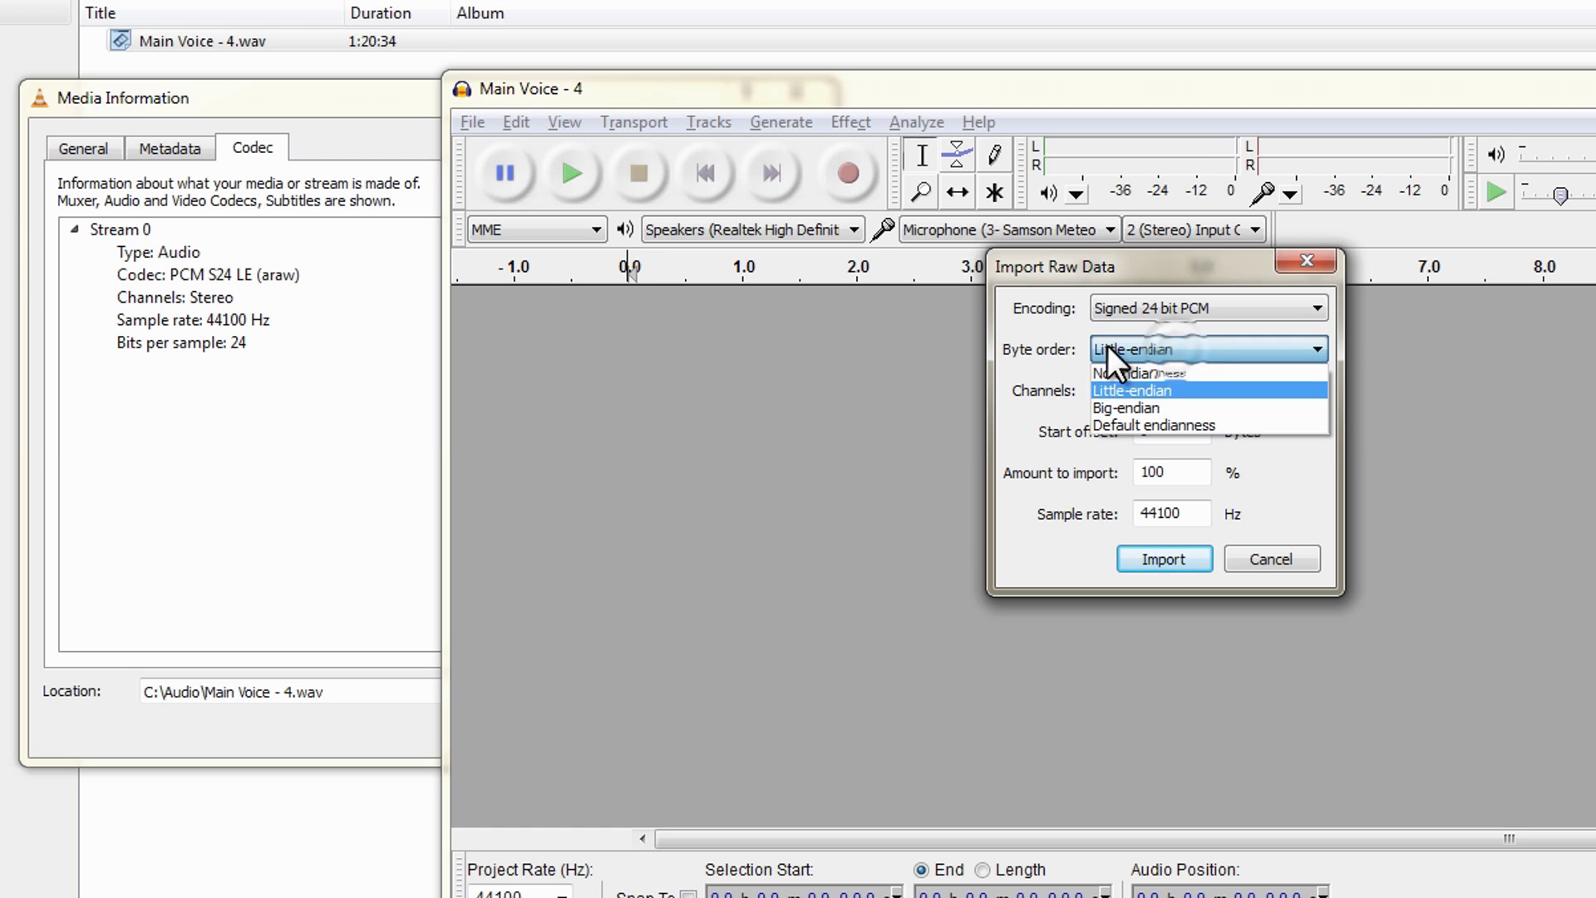
{"action": "left_click", "coordinate": [1036, 351]}
{"action": "left_click", "coordinate": [1118, 389]}
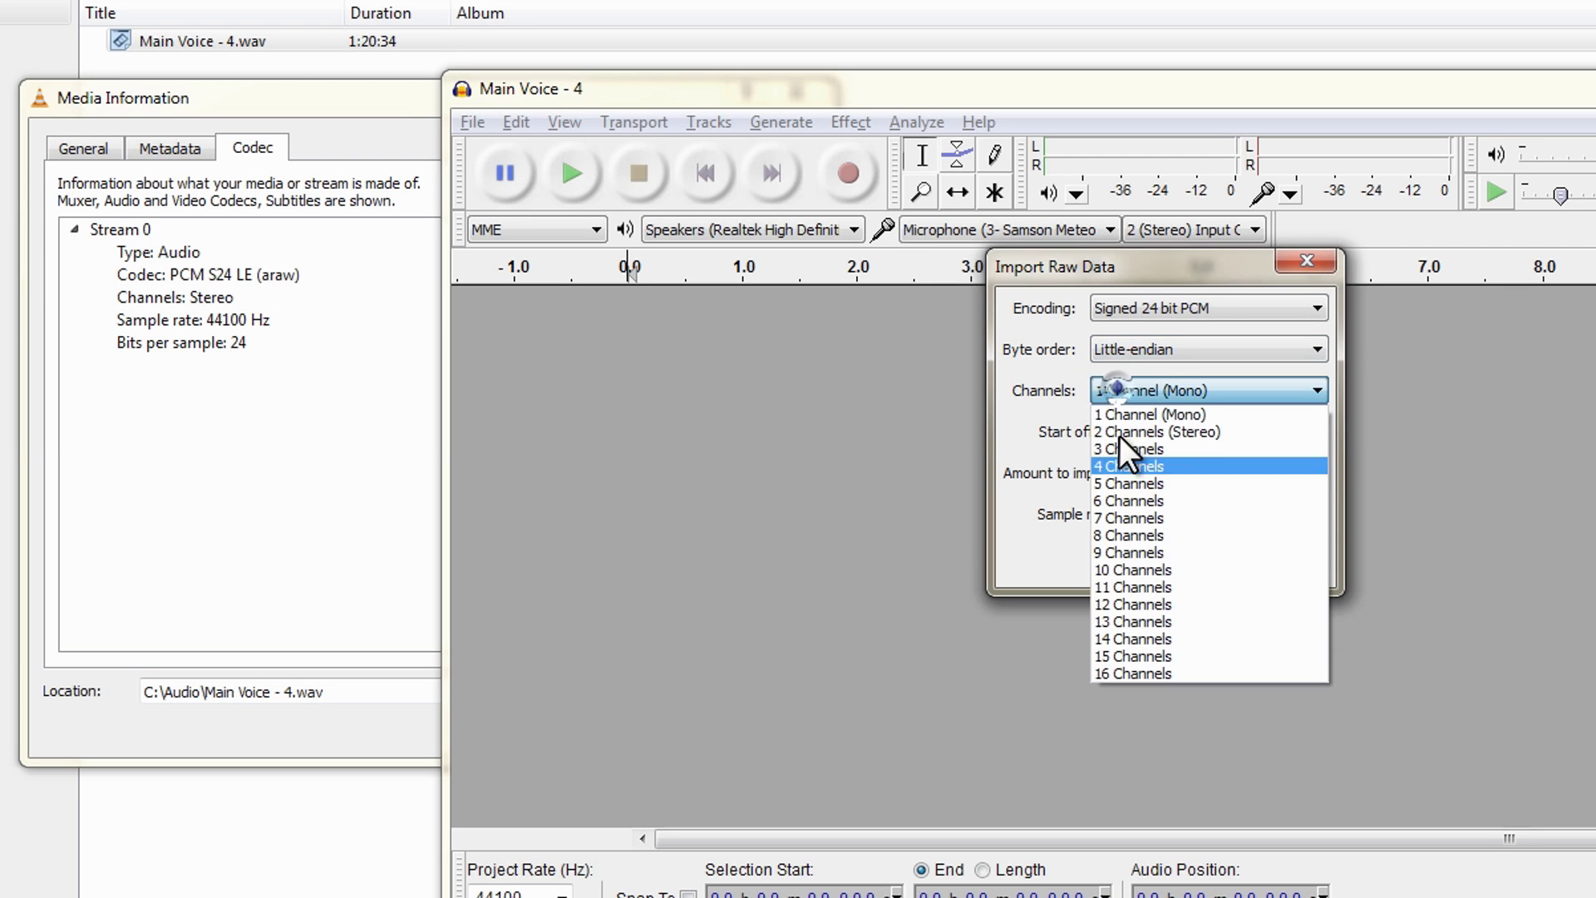
{"action": "left_click", "coordinate": [1122, 432]}
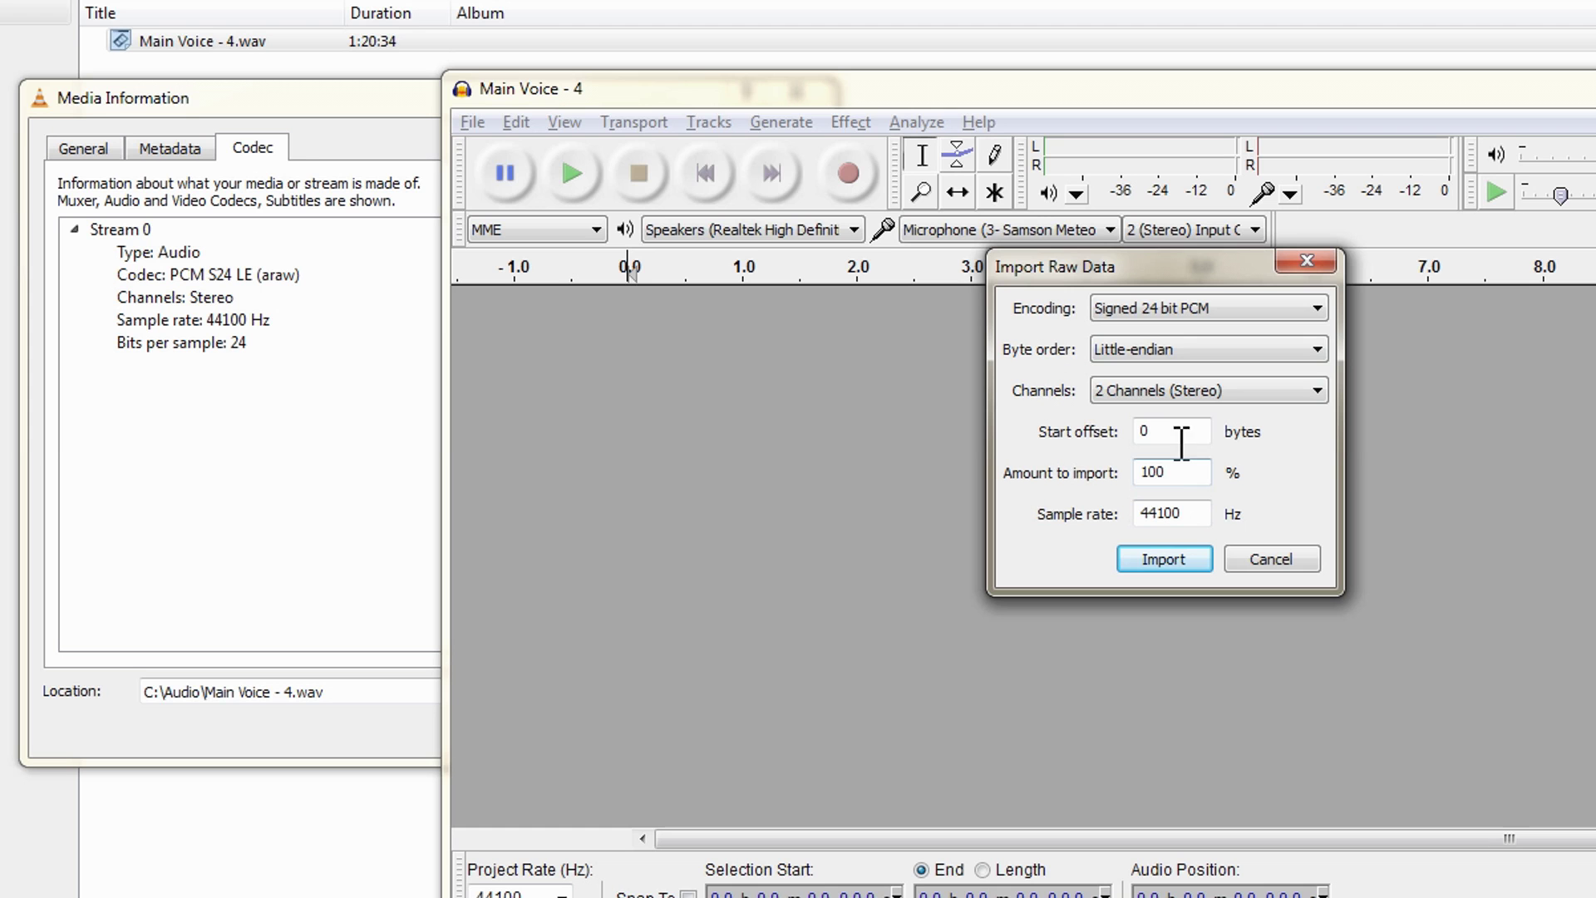
Select the Amount to import value and set byte order to Default endianness.
{"action": "left_click", "coordinate": [1173, 479]}
{"action": "double_click", "coordinate": [1170, 471]}
{"action": "left_click", "coordinate": [1175, 346]}
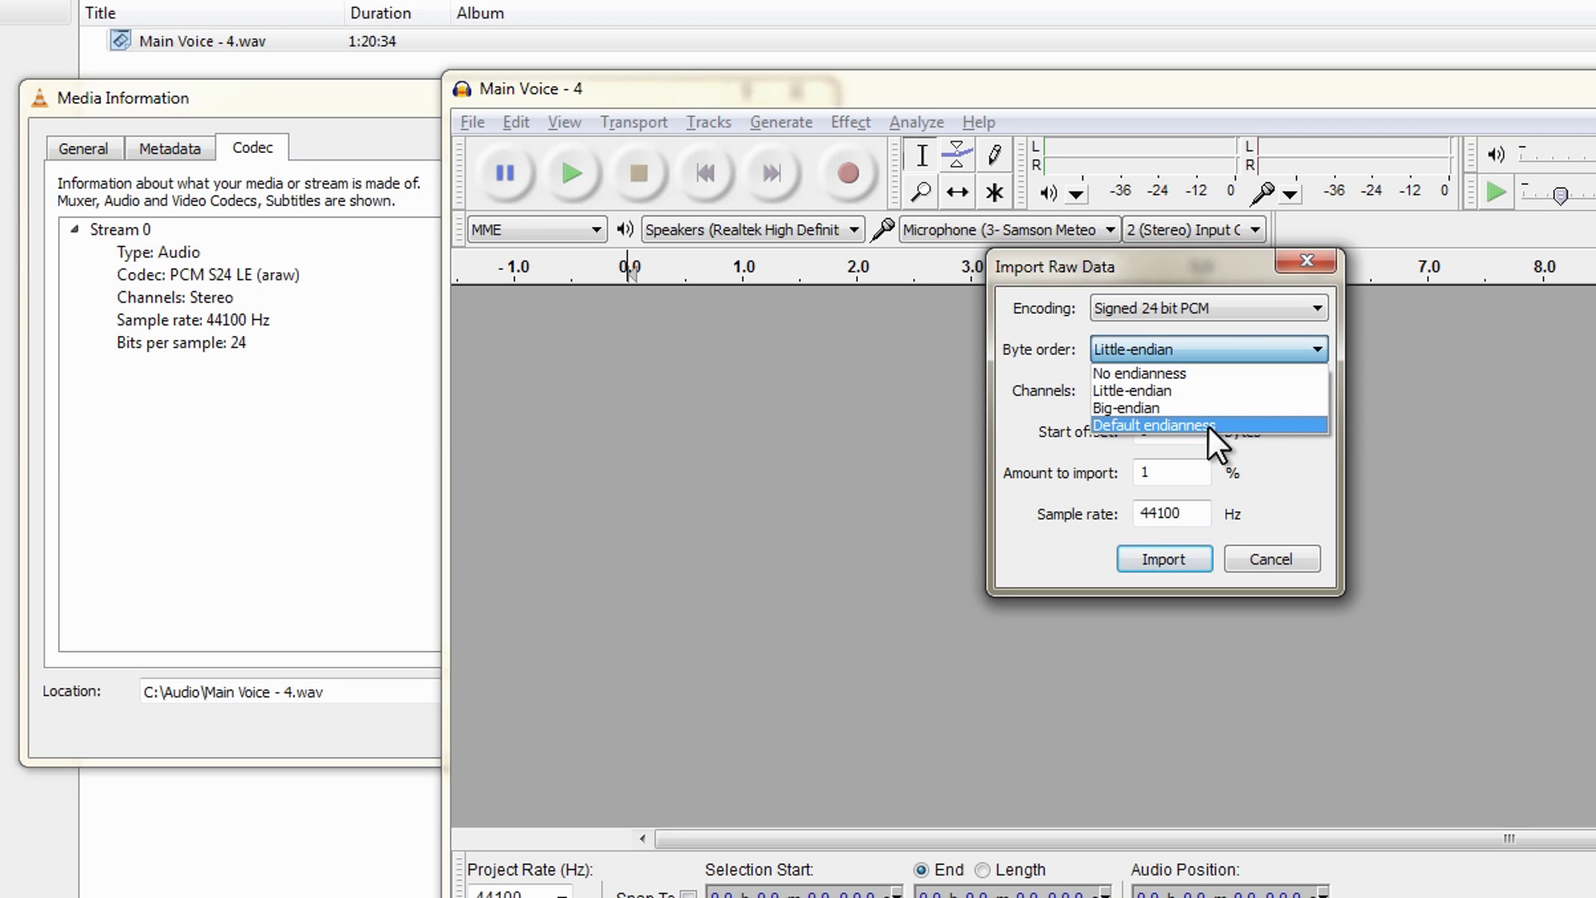
{"action": "left_click", "coordinate": [1151, 424]}
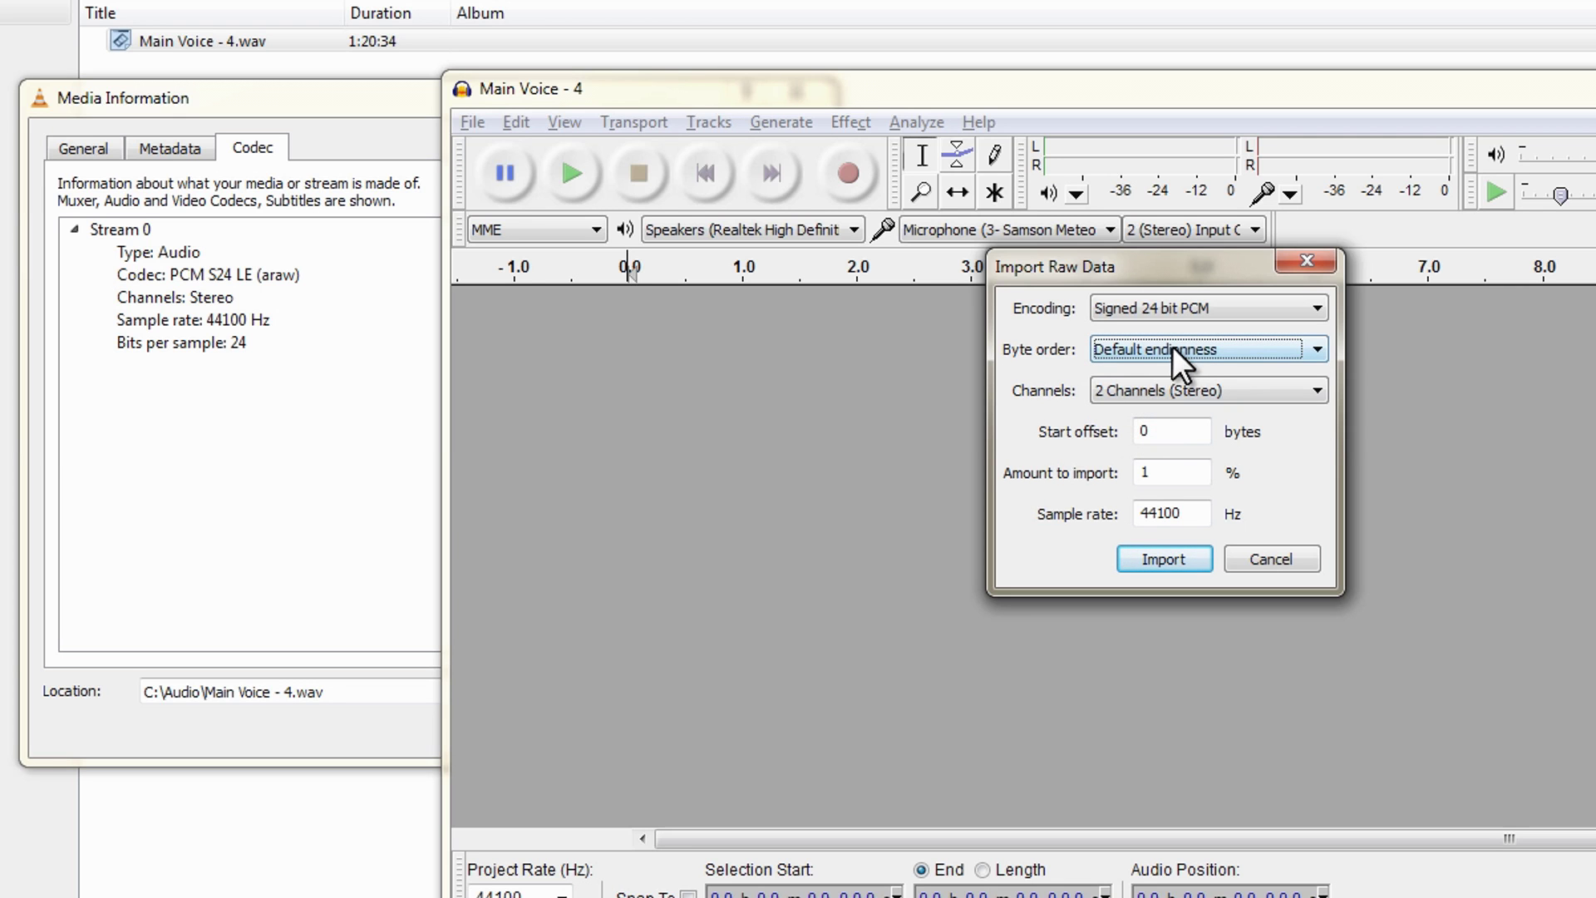
{"action": "left_click", "coordinate": [1172, 350]}
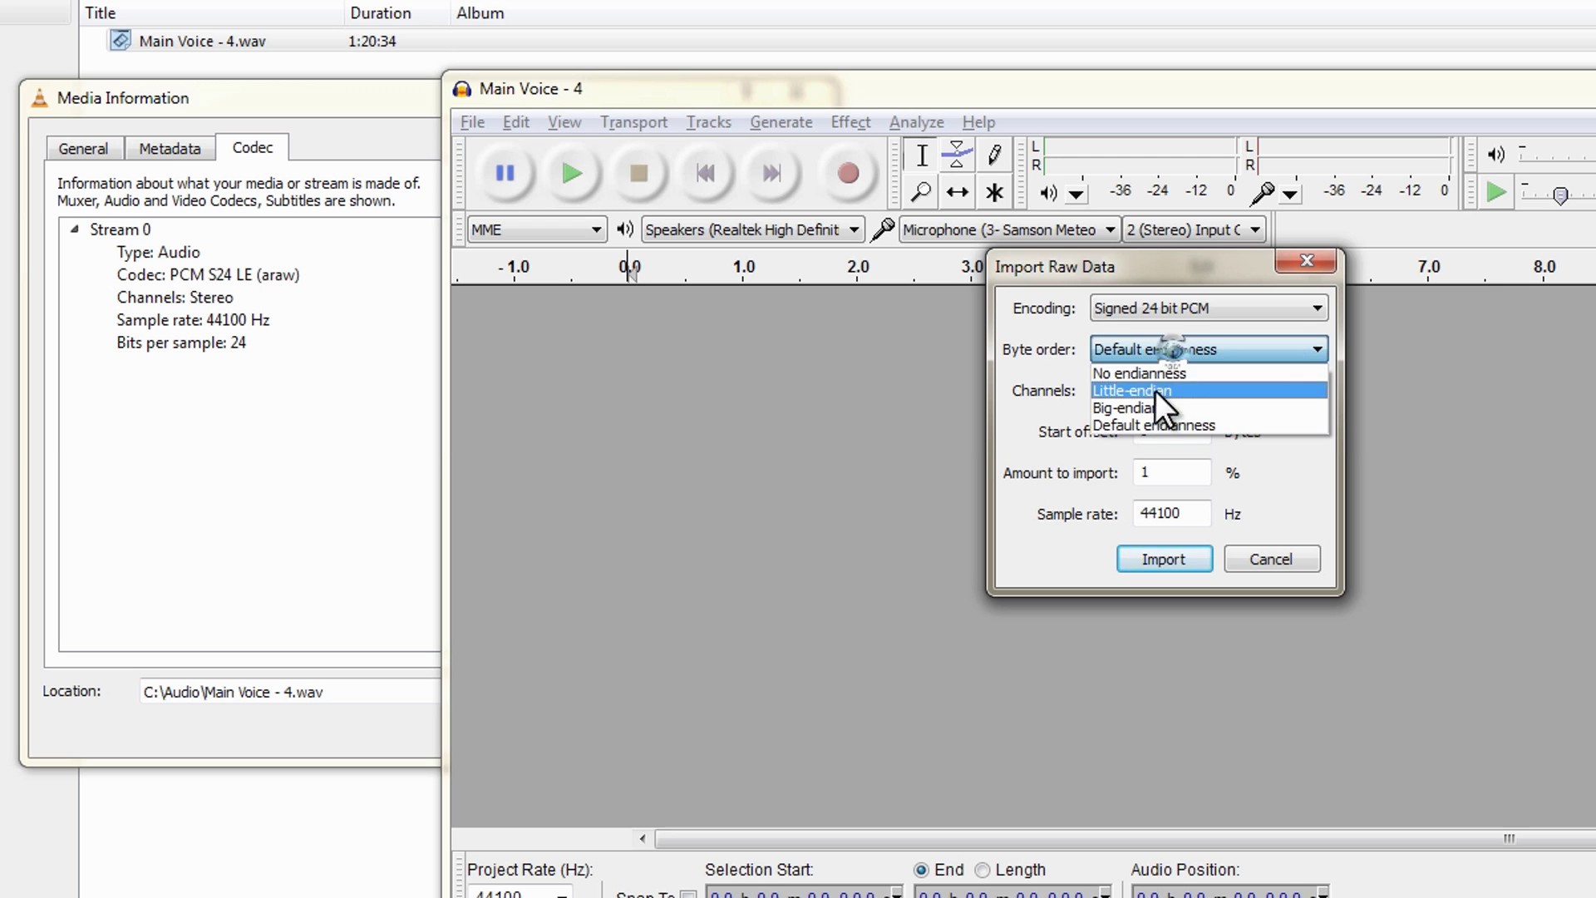
{"action": "left_click", "coordinate": [1140, 424]}
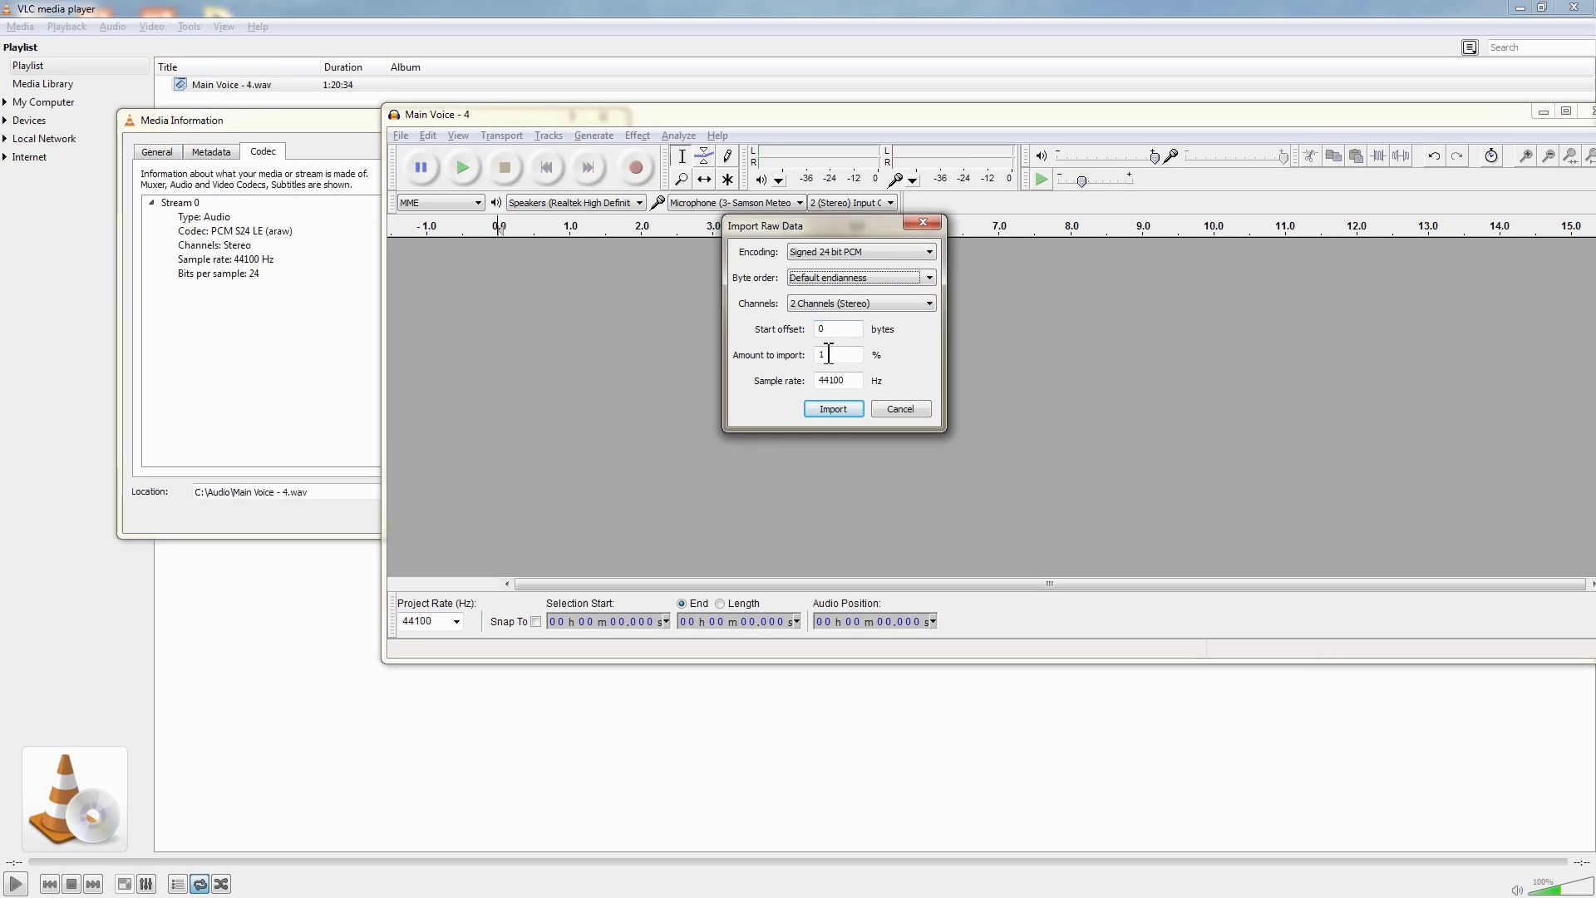
{"action": "left_click", "coordinate": [830, 406]}
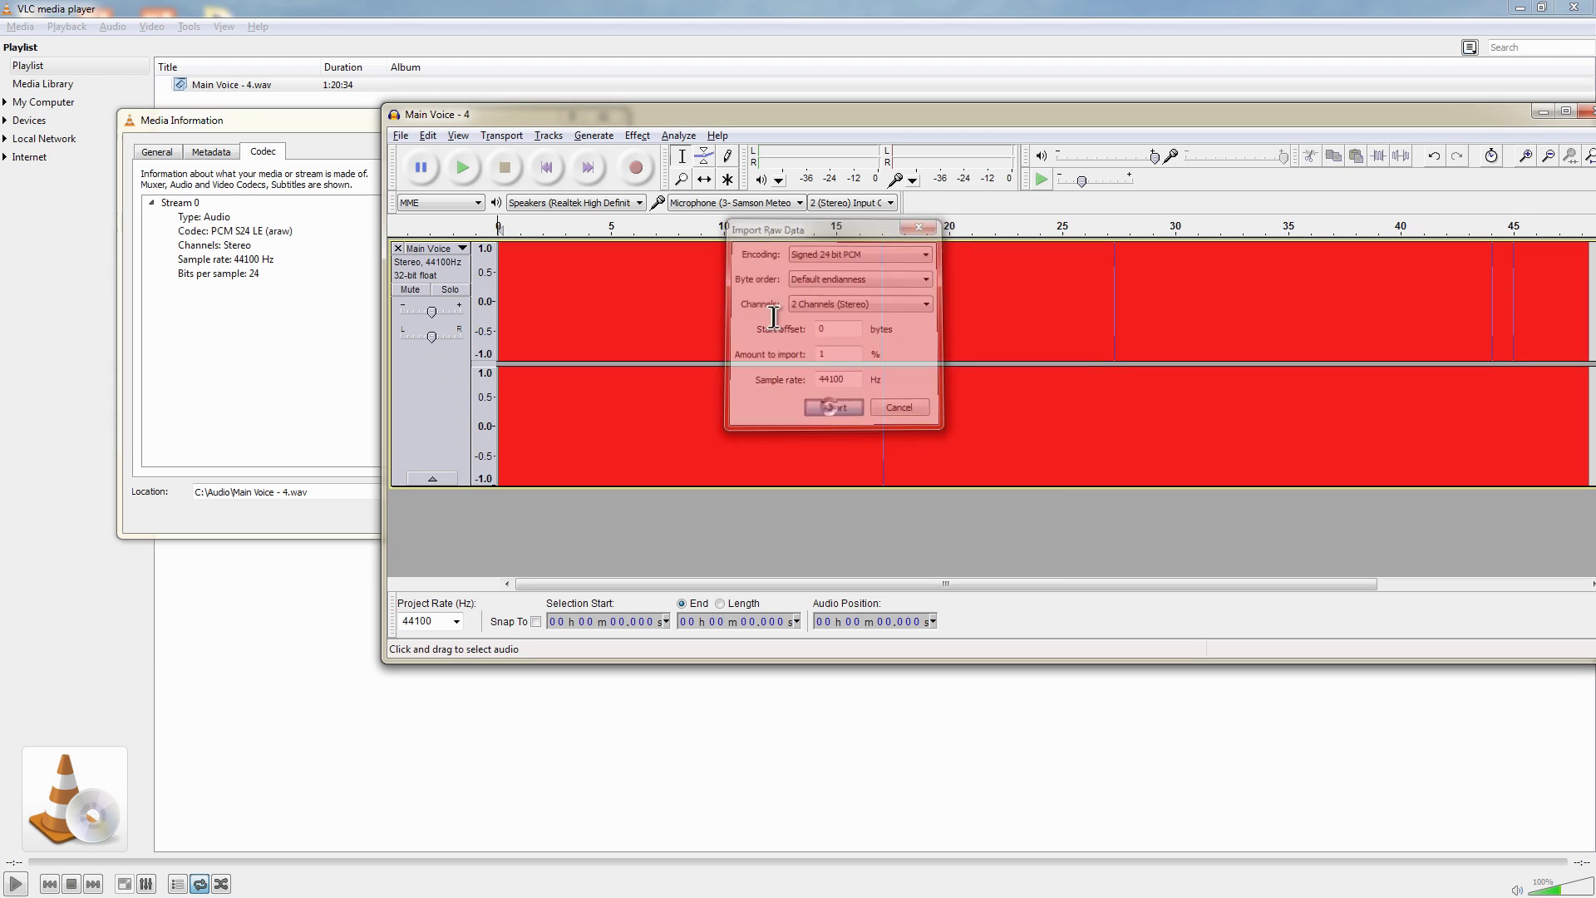
{"action": "left_click", "coordinate": [706, 294]}
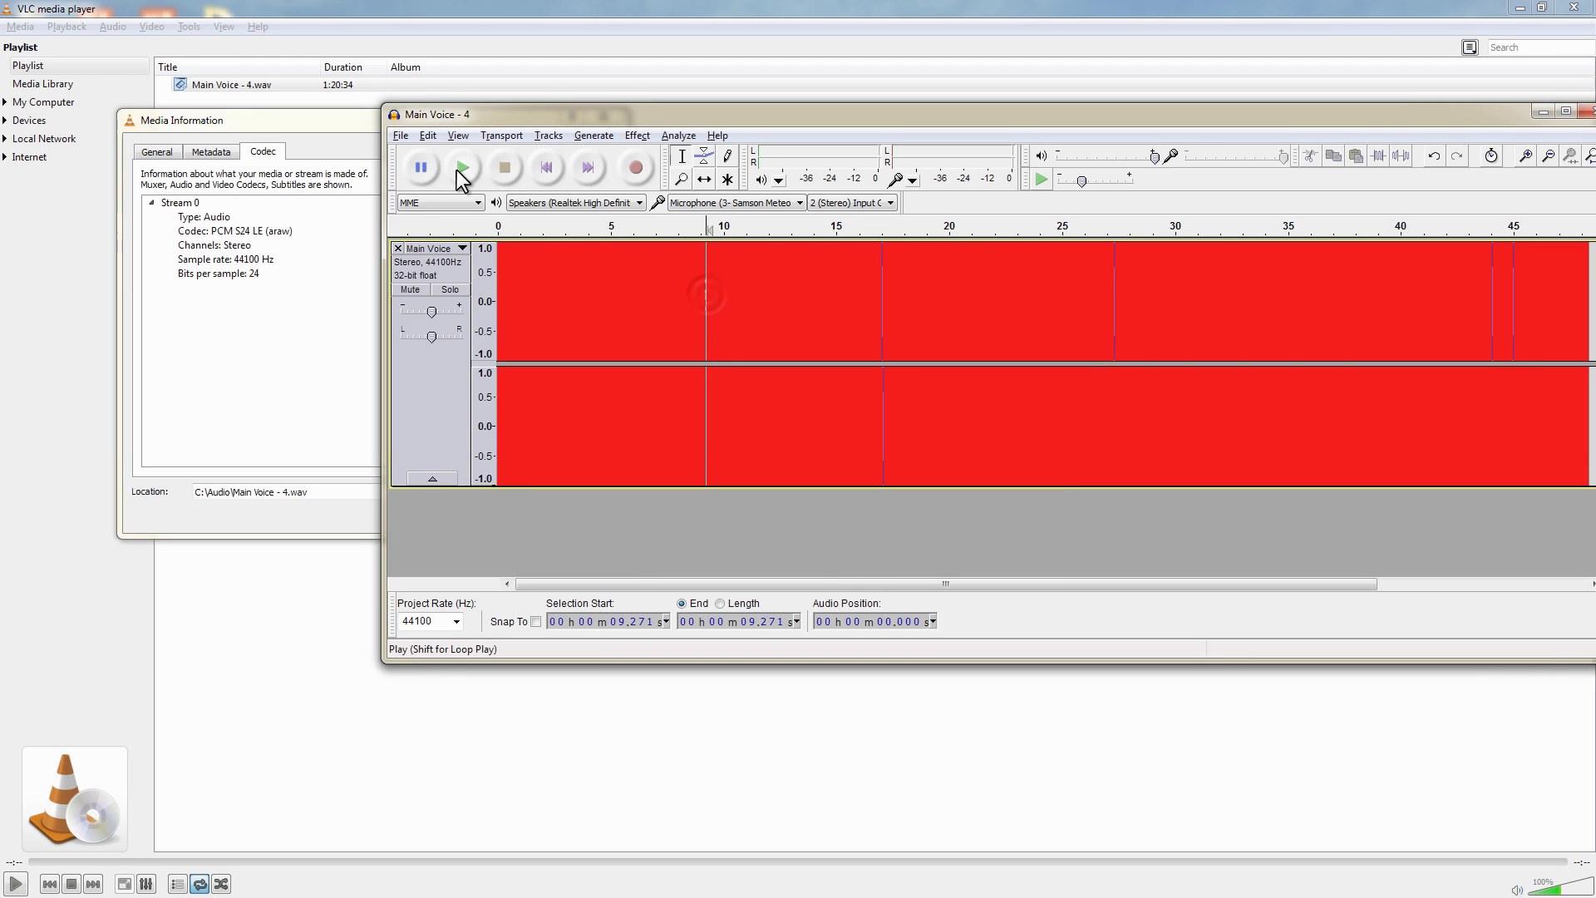
{"action": "left_click", "coordinate": [465, 171]}
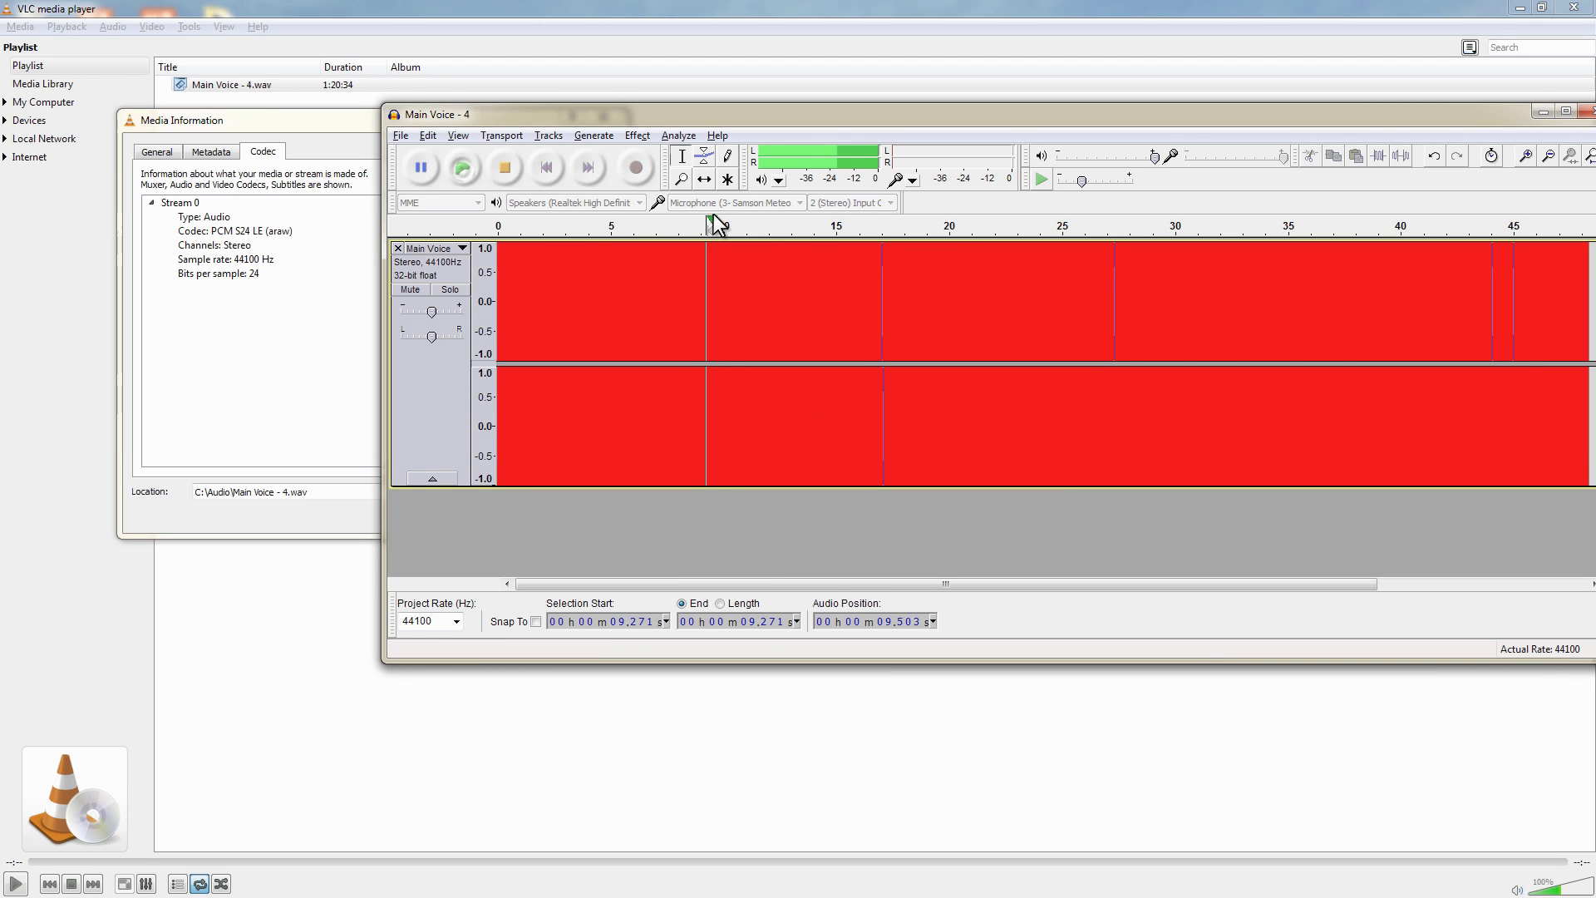
{"action": "left_click", "coordinate": [501, 170]}
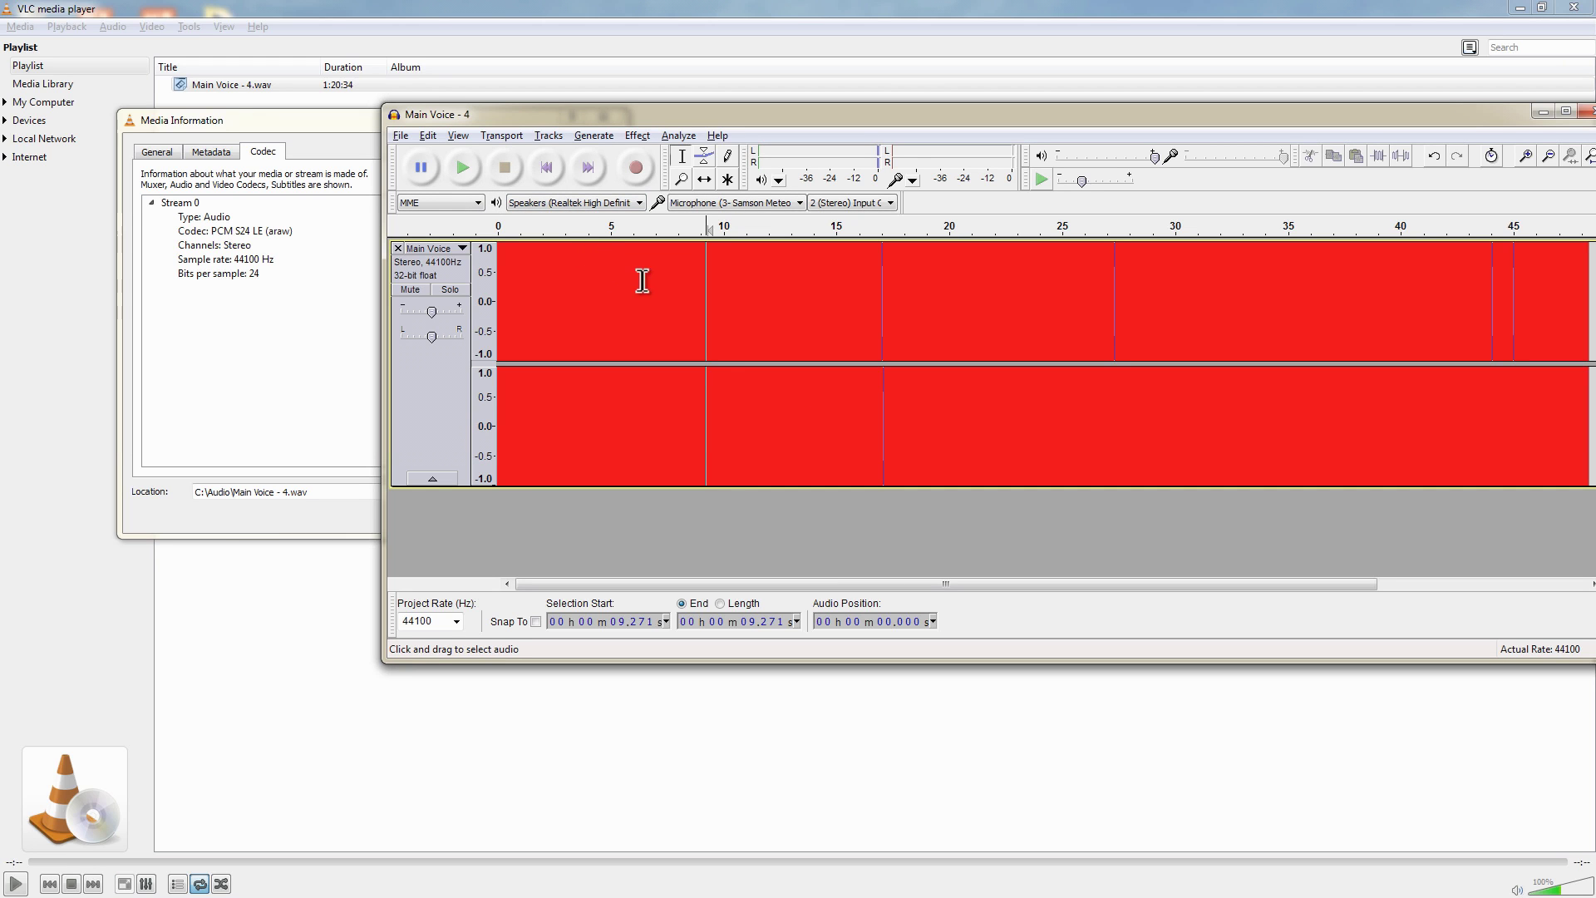
Raw-import Main Voice - 4.wav as Signed 24 bit PCM, Default endianness, 2 Channels (Stereo).
{"action": "left_click", "coordinate": [402, 137]}
{"action": "mouse_move", "coordinate": [440, 338]}
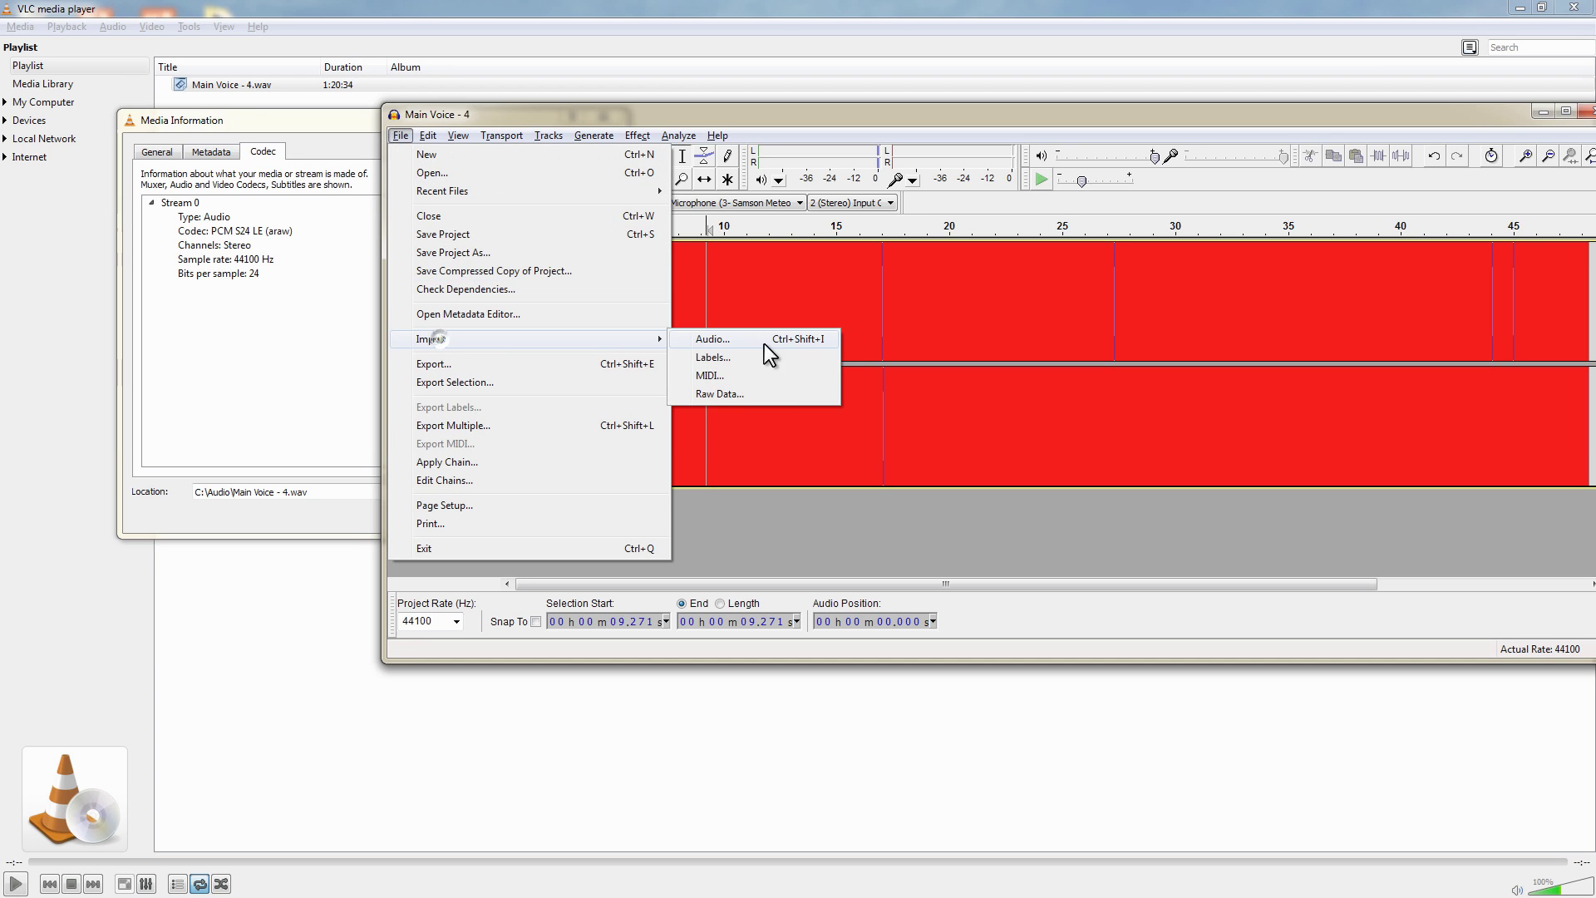
{"action": "left_click", "coordinate": [721, 397]}
{"action": "double_click", "coordinate": [626, 231]}
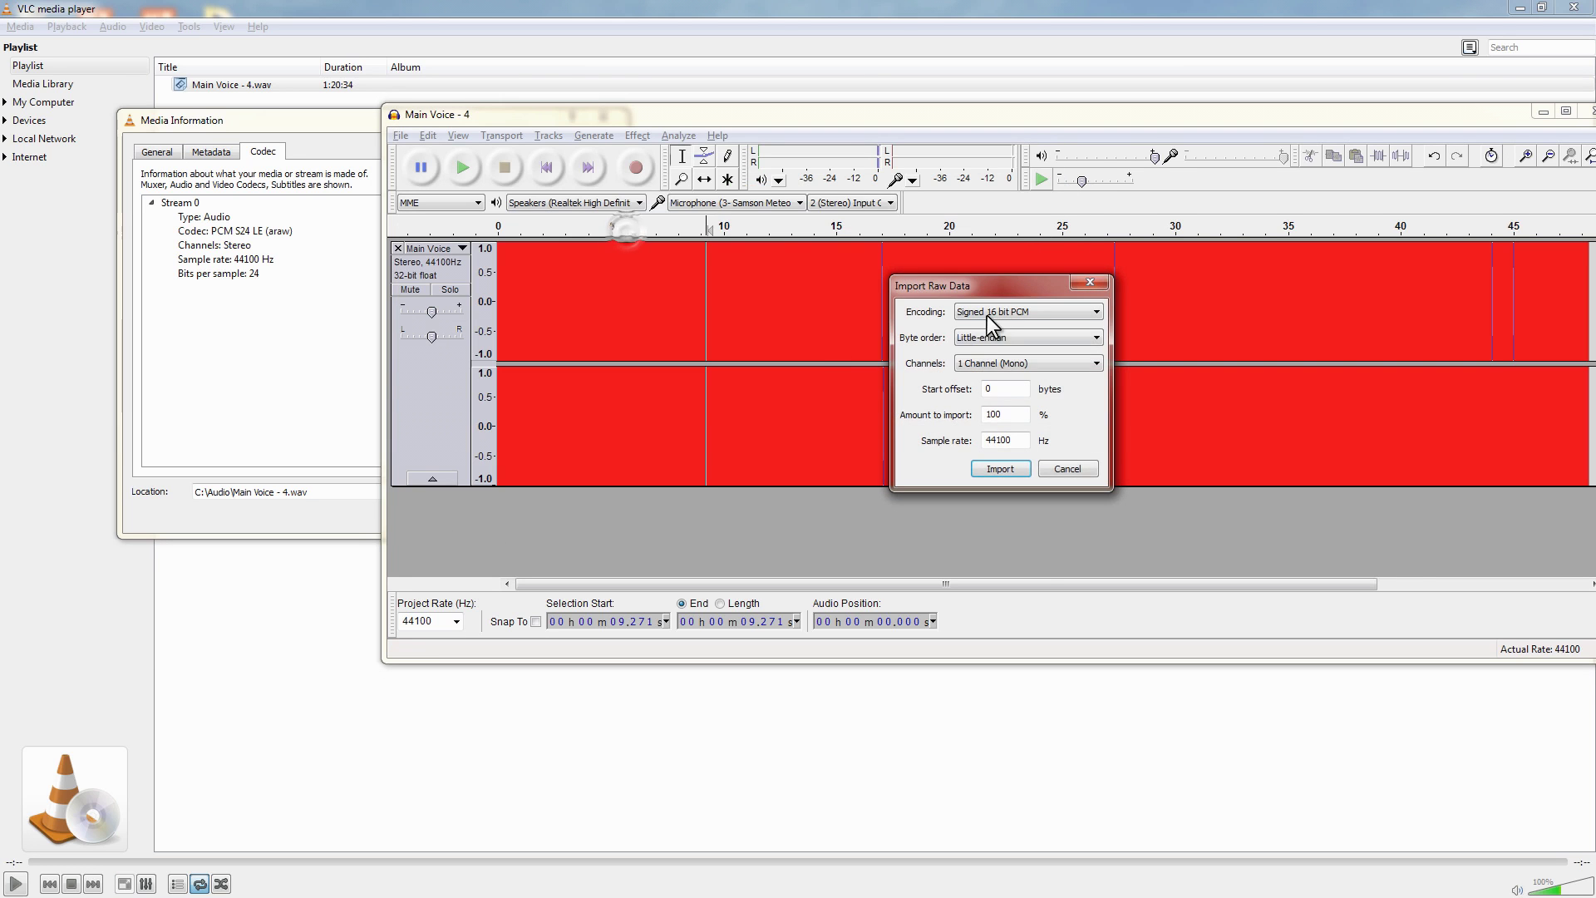
{"action": "left_click", "coordinate": [986, 313]}
{"action": "left_click", "coordinate": [996, 347]}
{"action": "left_click", "coordinate": [980, 333]}
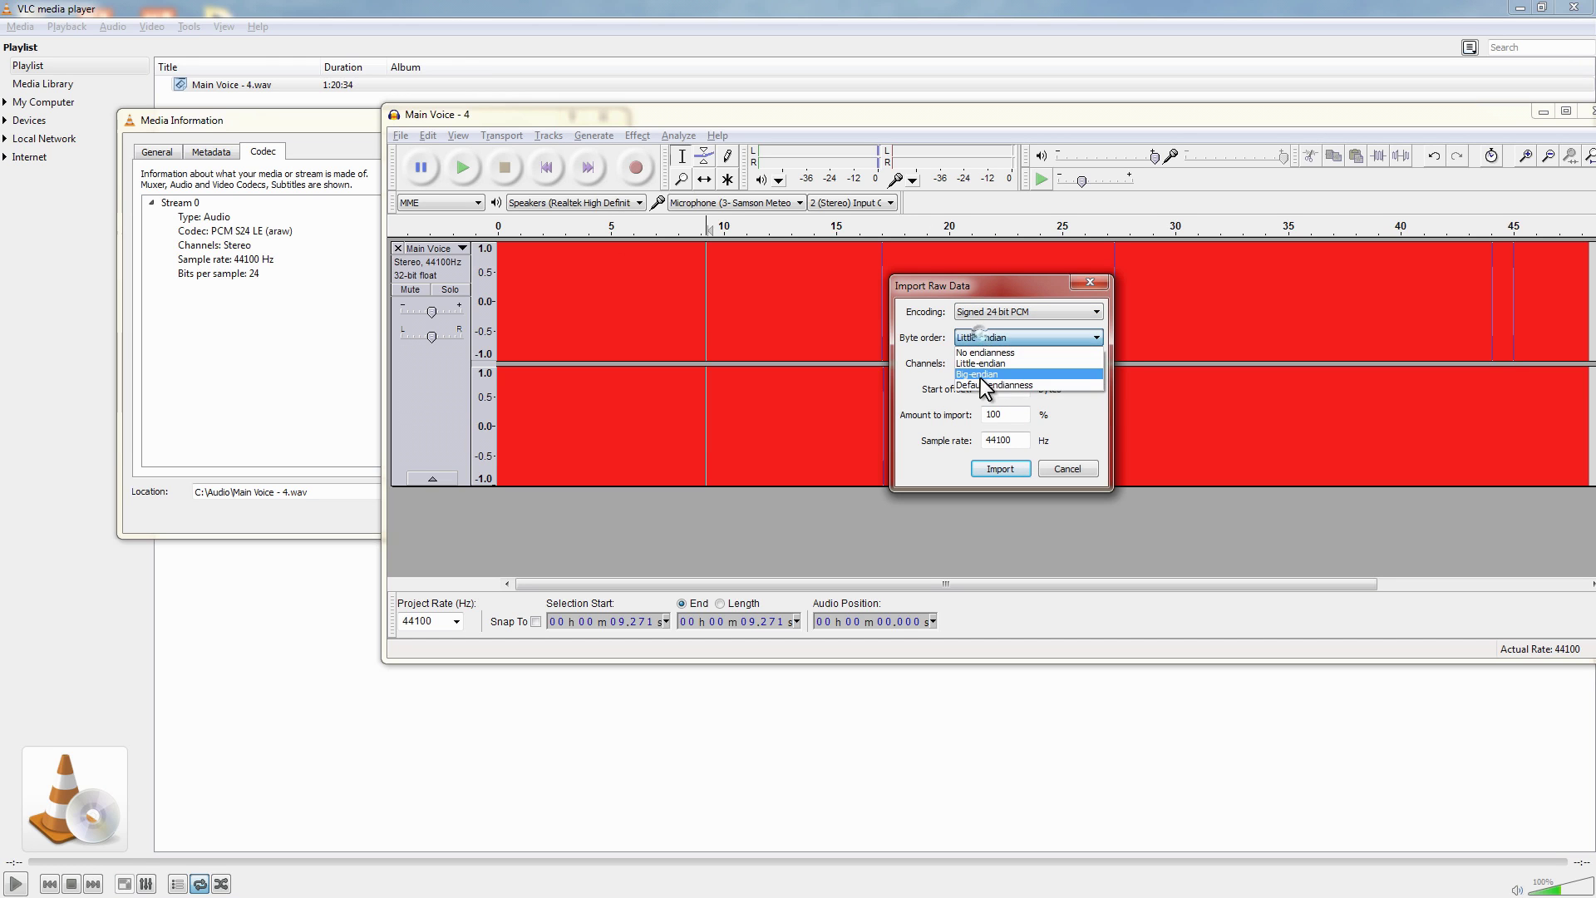
{"action": "left_click", "coordinate": [980, 384]}
{"action": "left_click", "coordinate": [984, 363]}
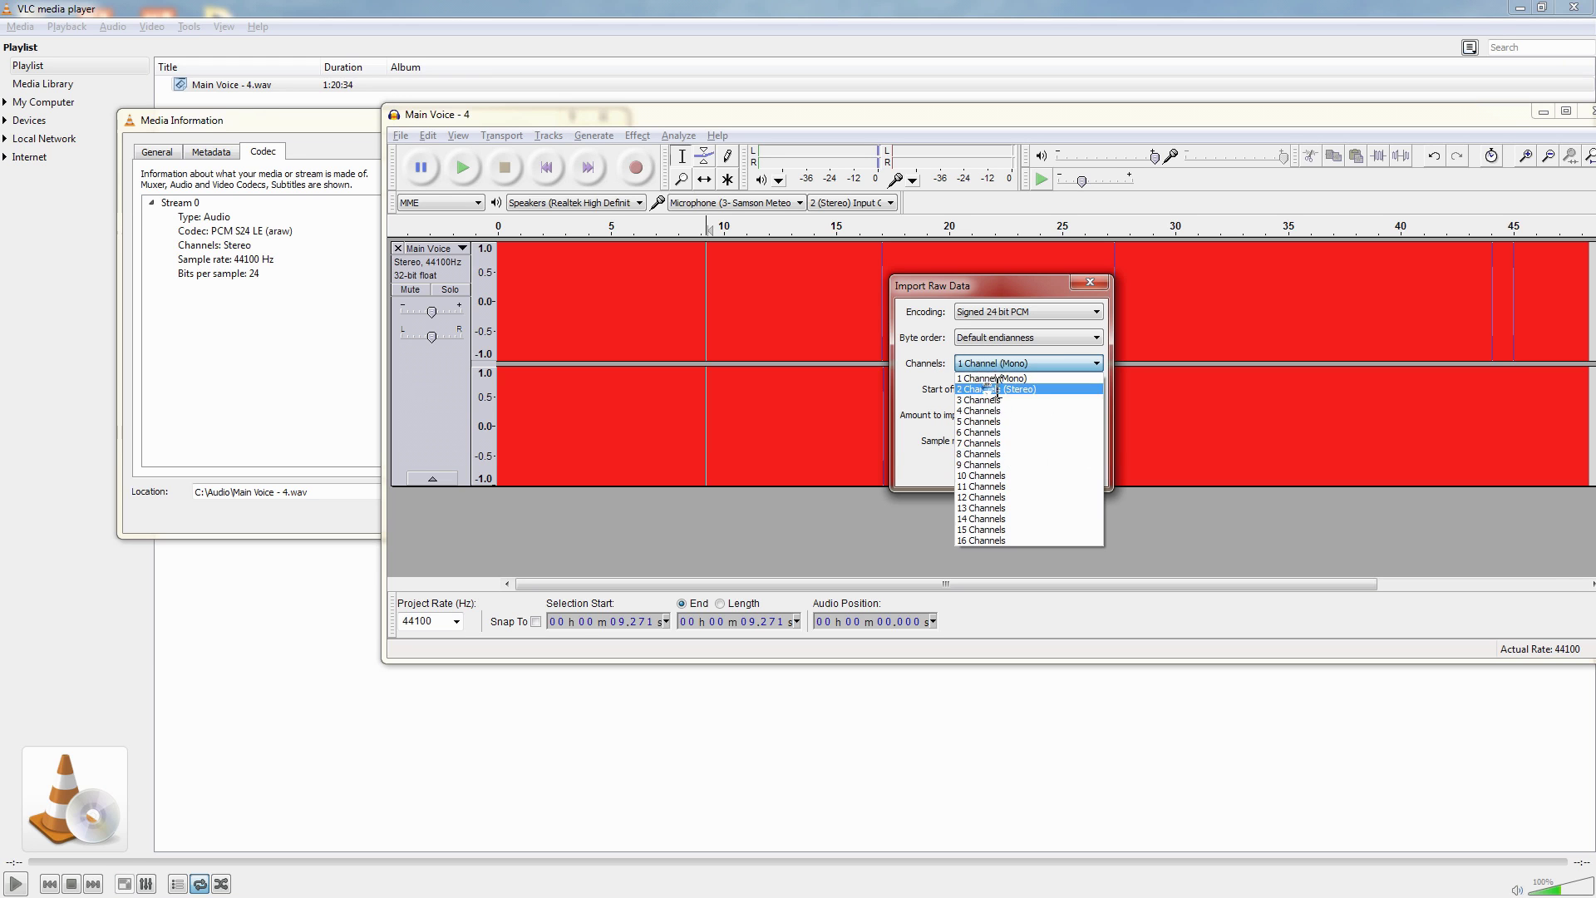
{"action": "left_click", "coordinate": [986, 387]}
Set Amount to import to 1 and Start offset to 100, import, then click into the track.
{"action": "double_click", "coordinate": [1008, 418]}
{"action": "type", "text": "1"}
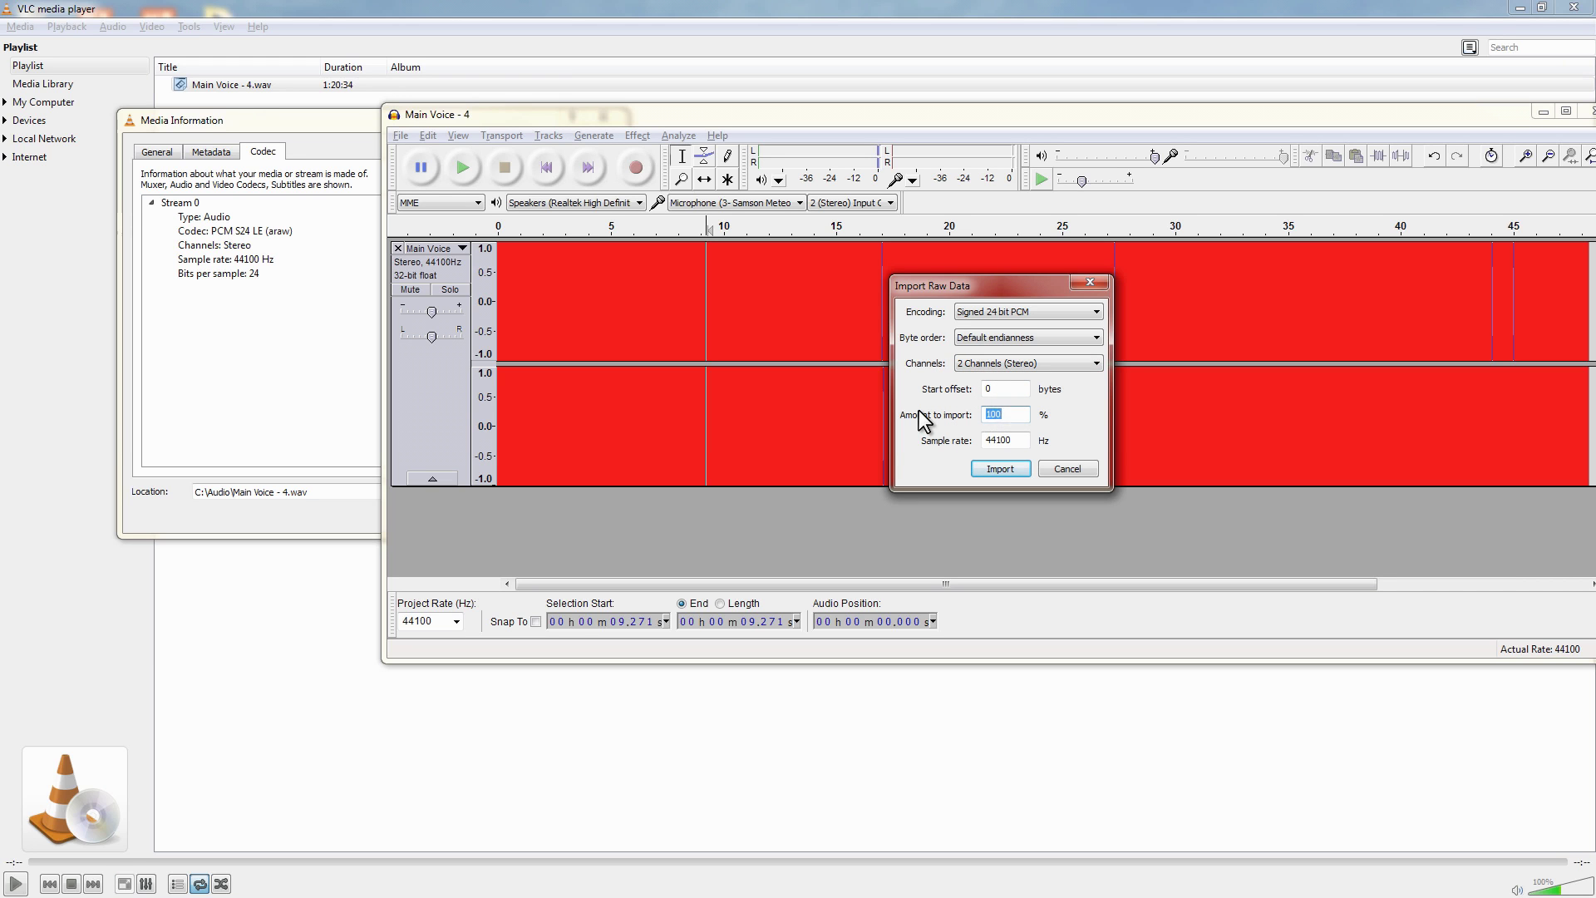
{"action": "double_click", "coordinate": [989, 389]}
{"action": "type", "text": "100"}
{"action": "left_click", "coordinate": [1000, 468]}
{"action": "left_click", "coordinate": [666, 387]}
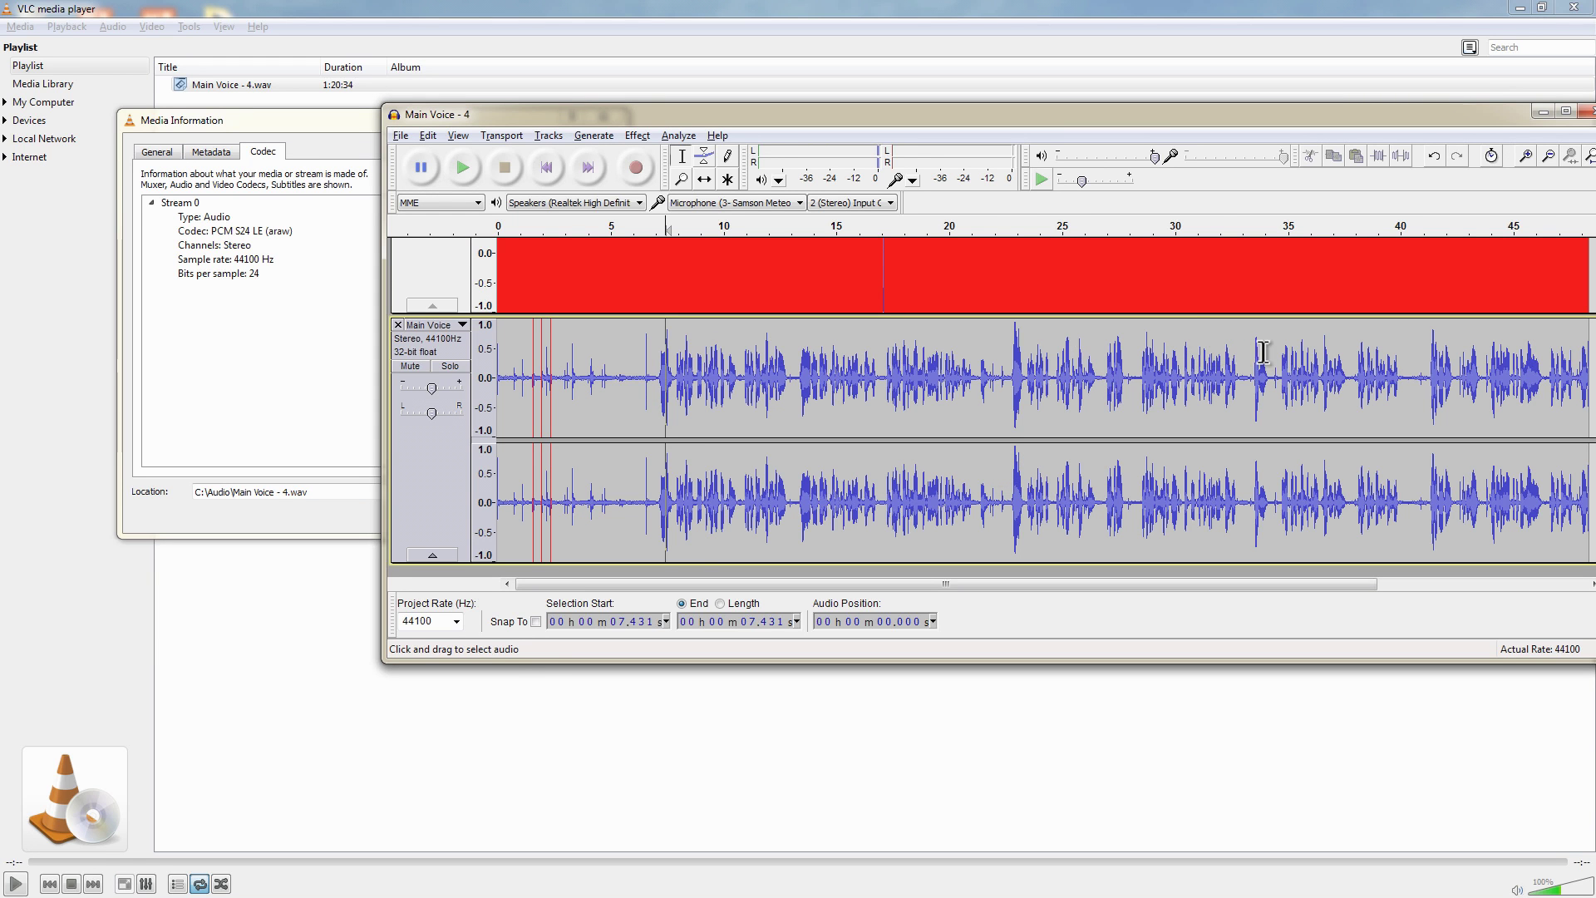
{"action": "left_click_drag", "start_coordinate": [561, 363], "coordinate": [456, 360]}
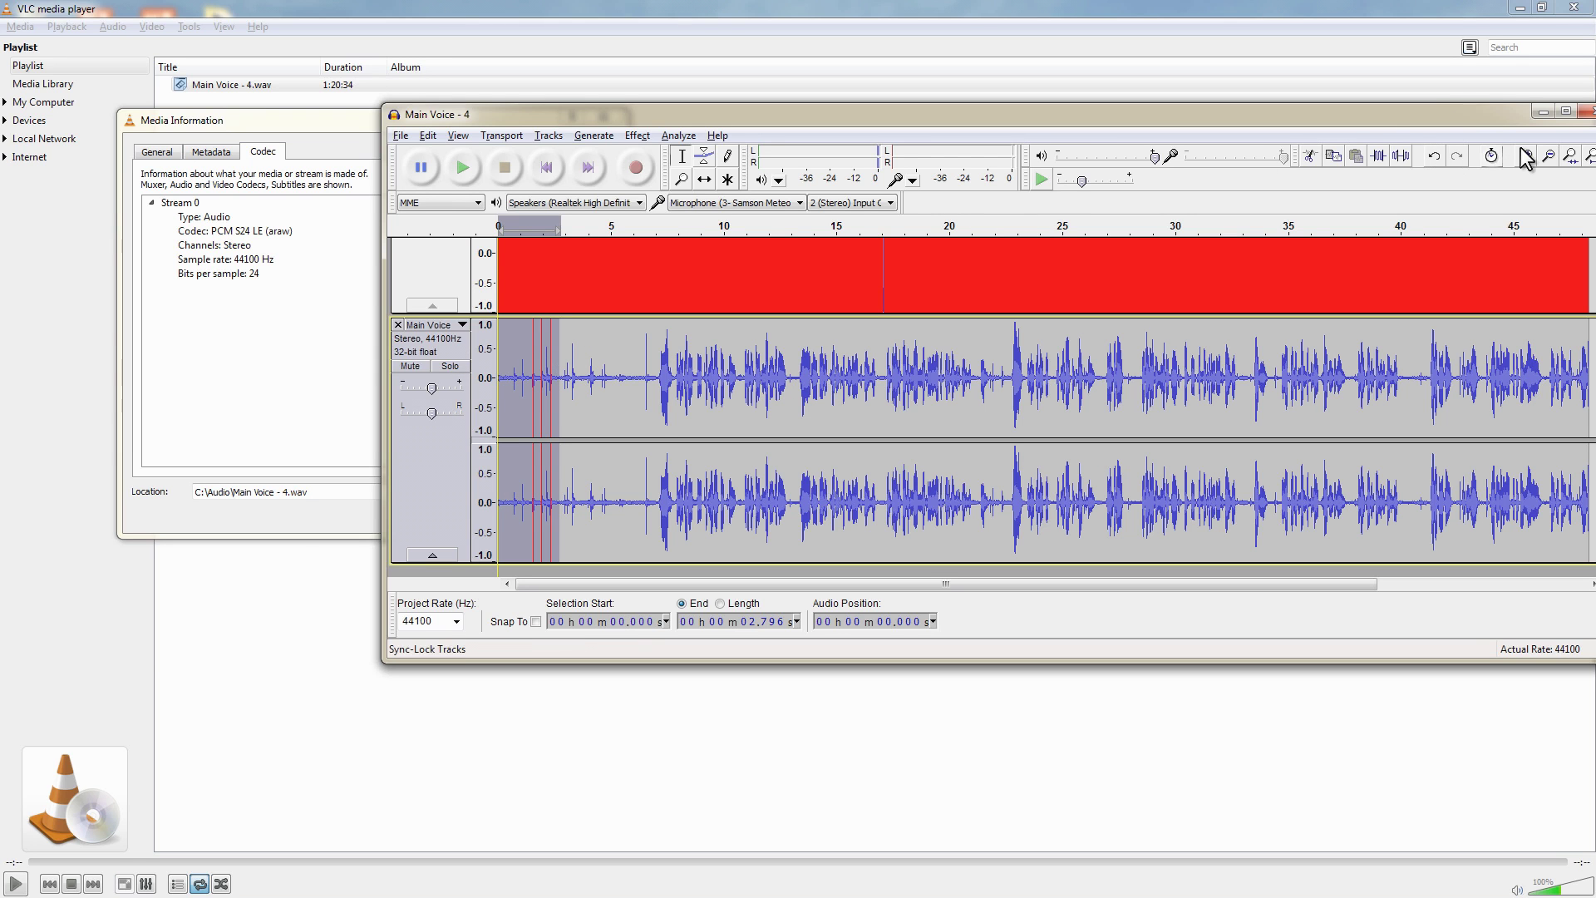
{"action": "left_click_drag", "start_coordinate": [1388, 125], "coordinate": [1313, 125]}
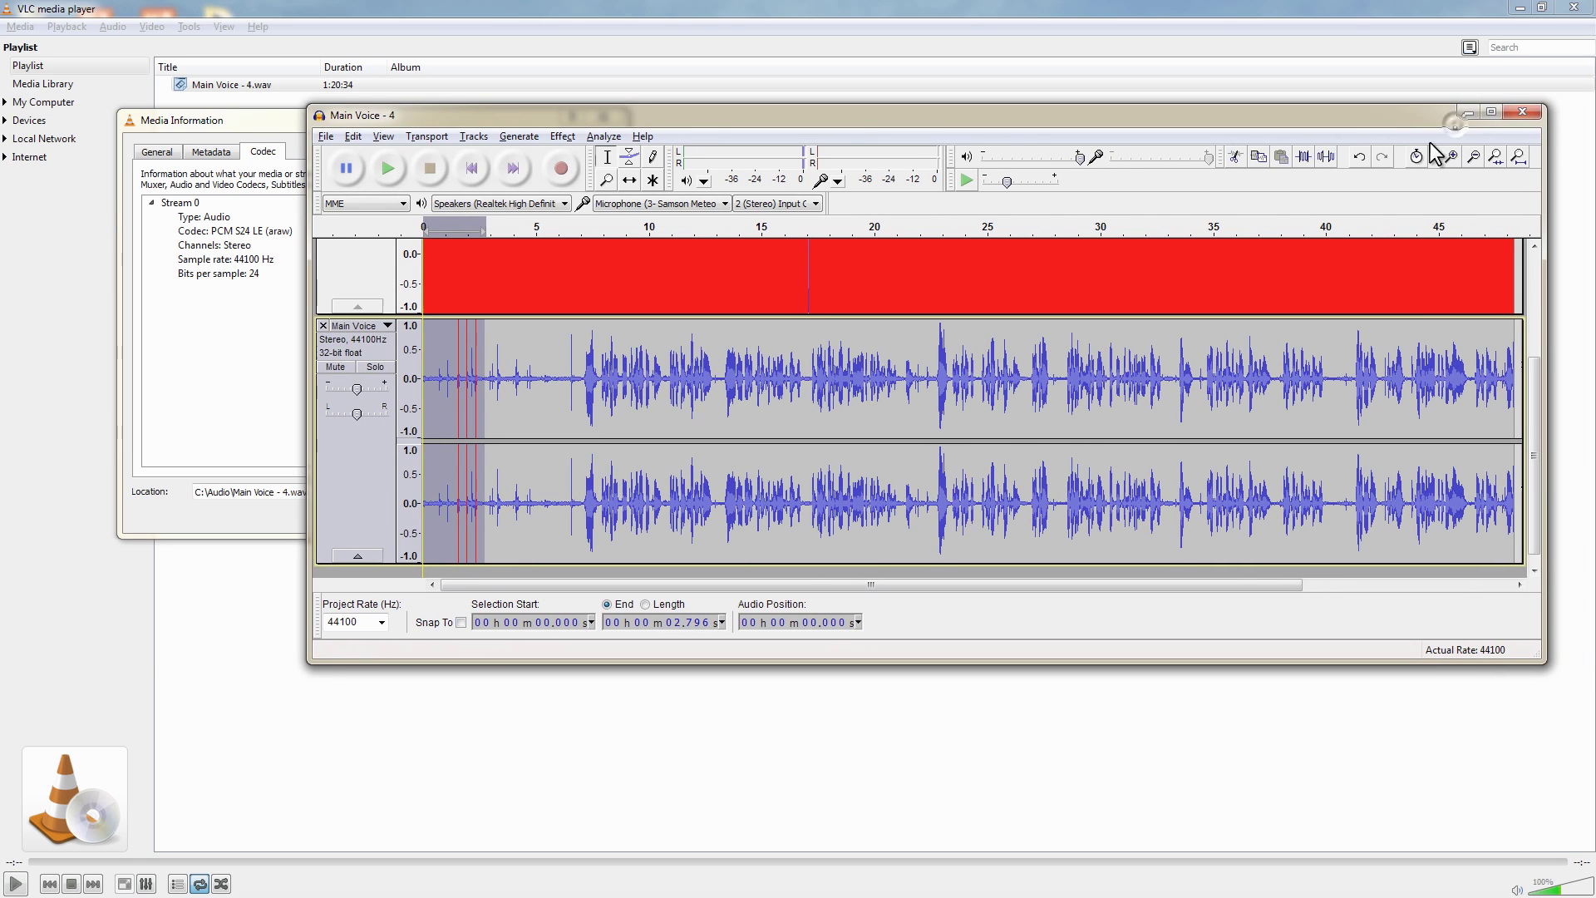
{"action": "left_click", "coordinate": [1475, 156]}
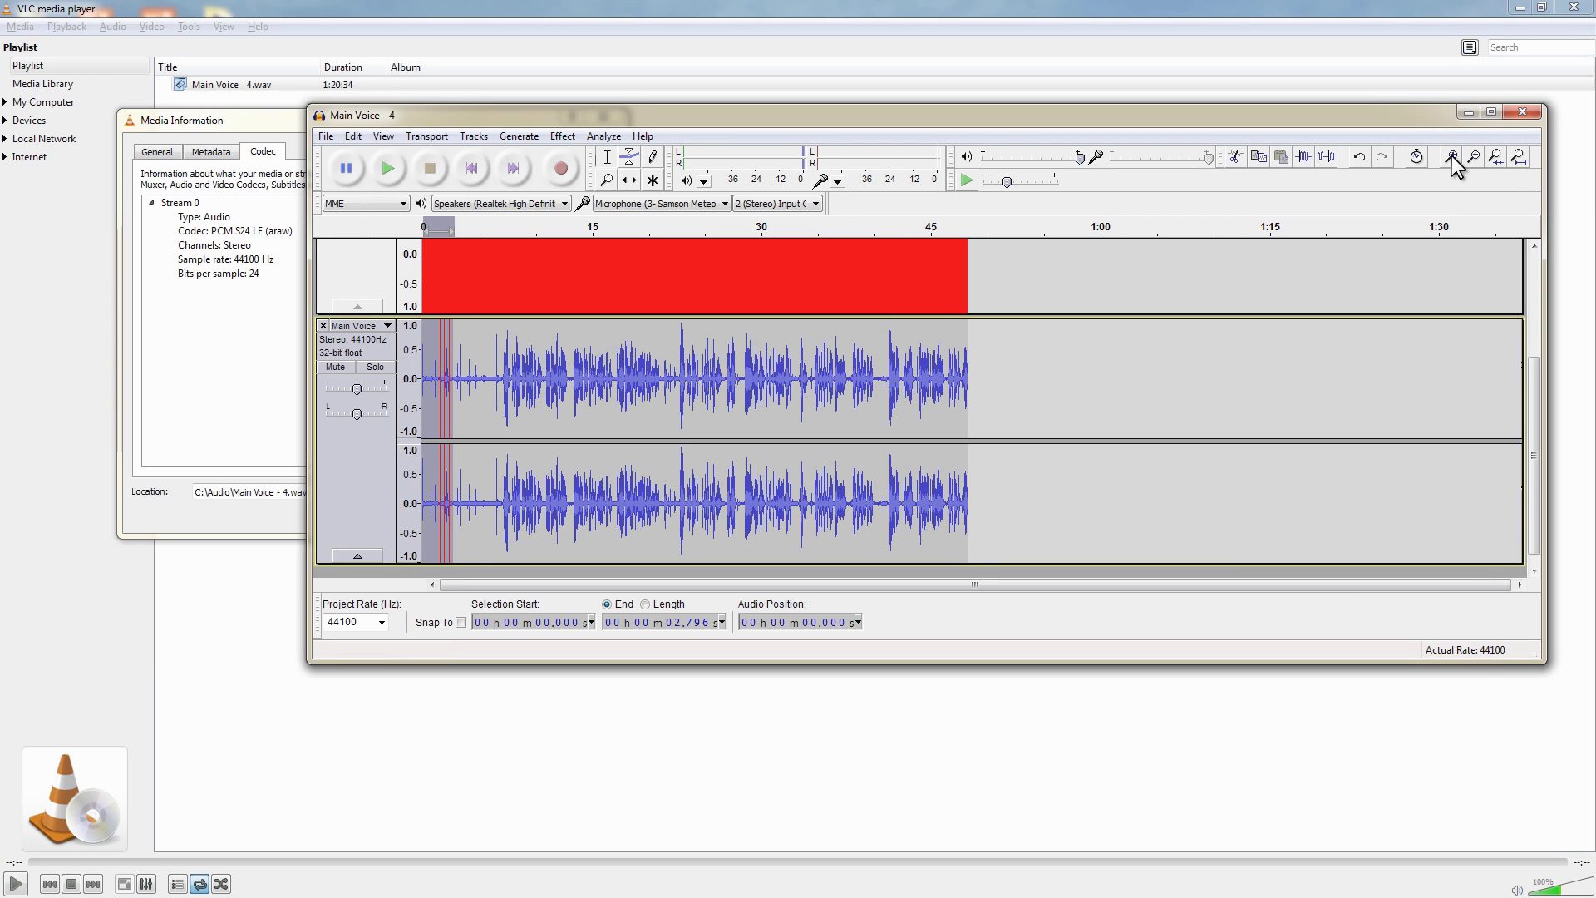
{"action": "left_click", "coordinate": [1497, 159]}
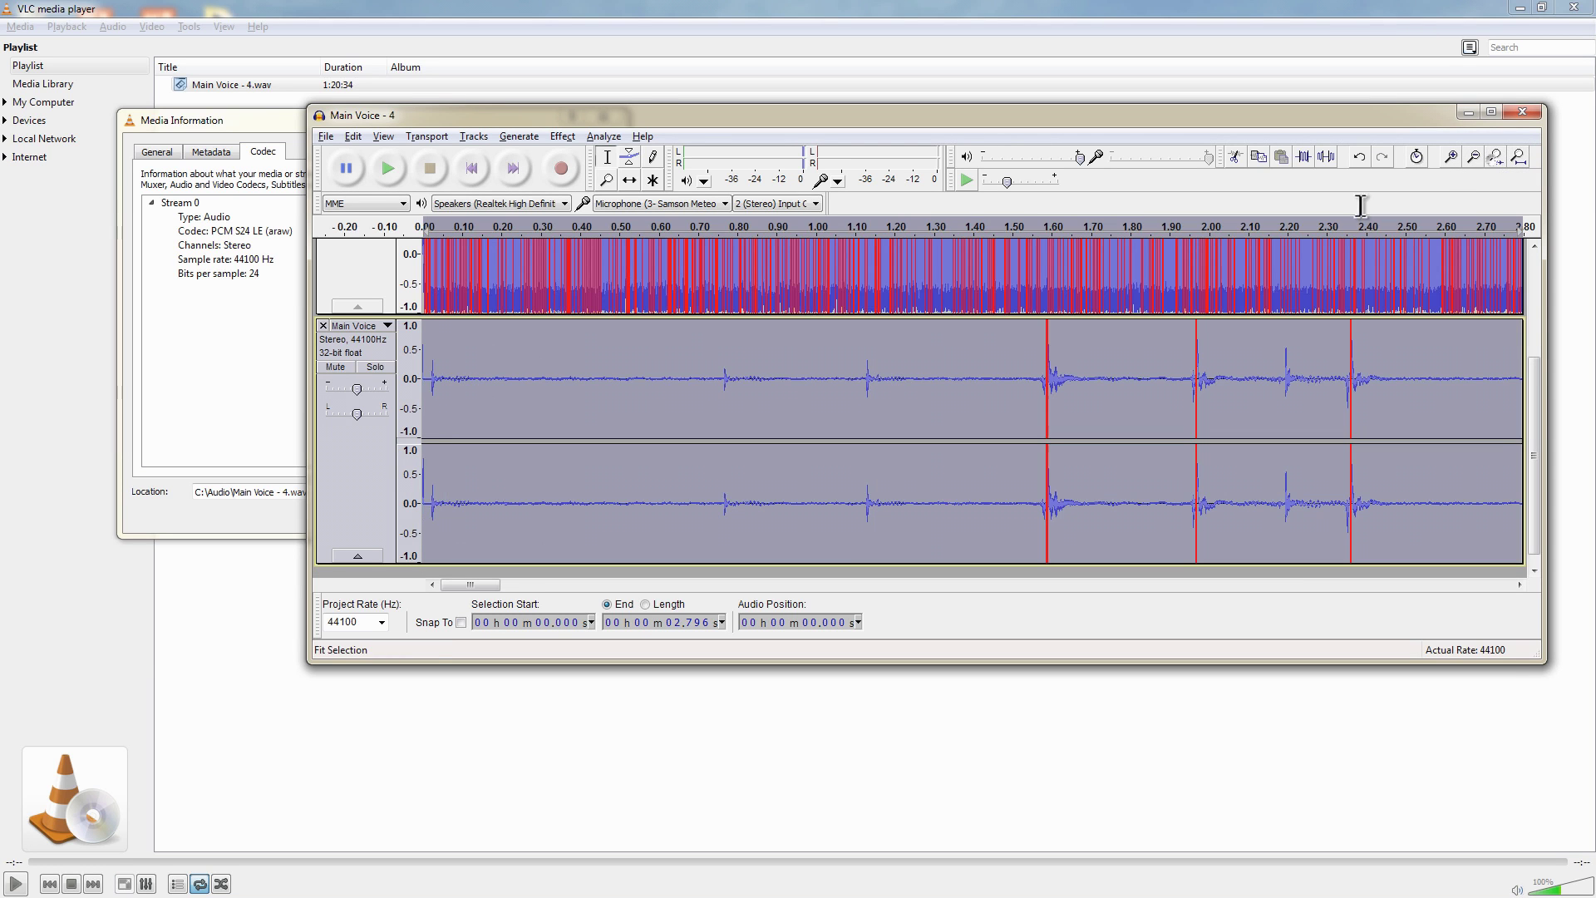
{"action": "left_click", "coordinate": [1371, 348]}
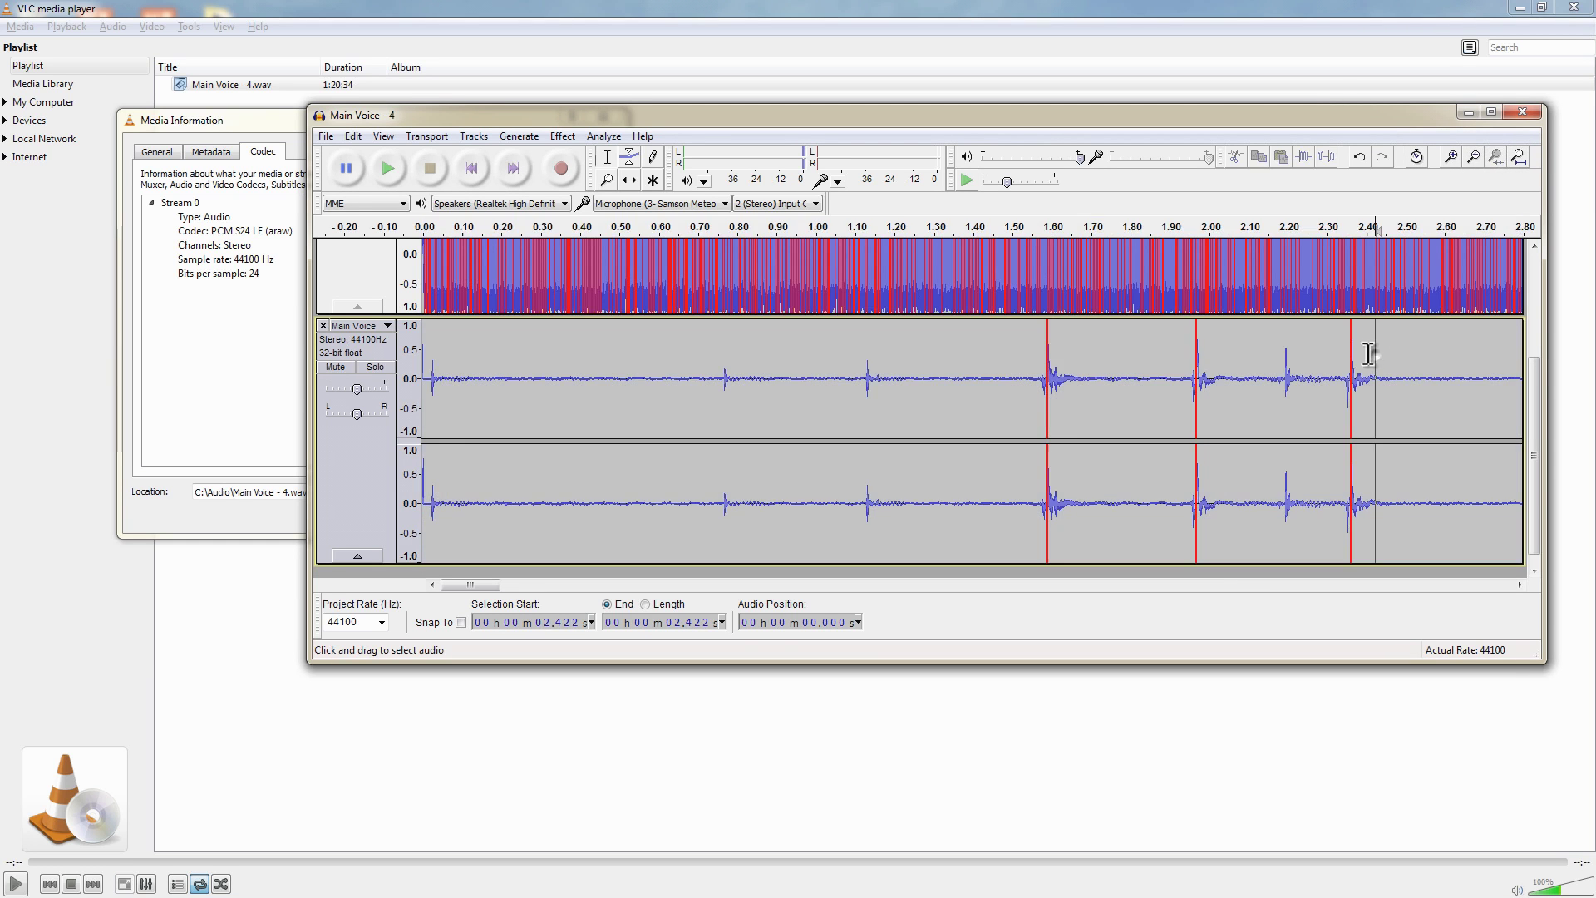
{"action": "left_click", "coordinate": [1194, 373]}
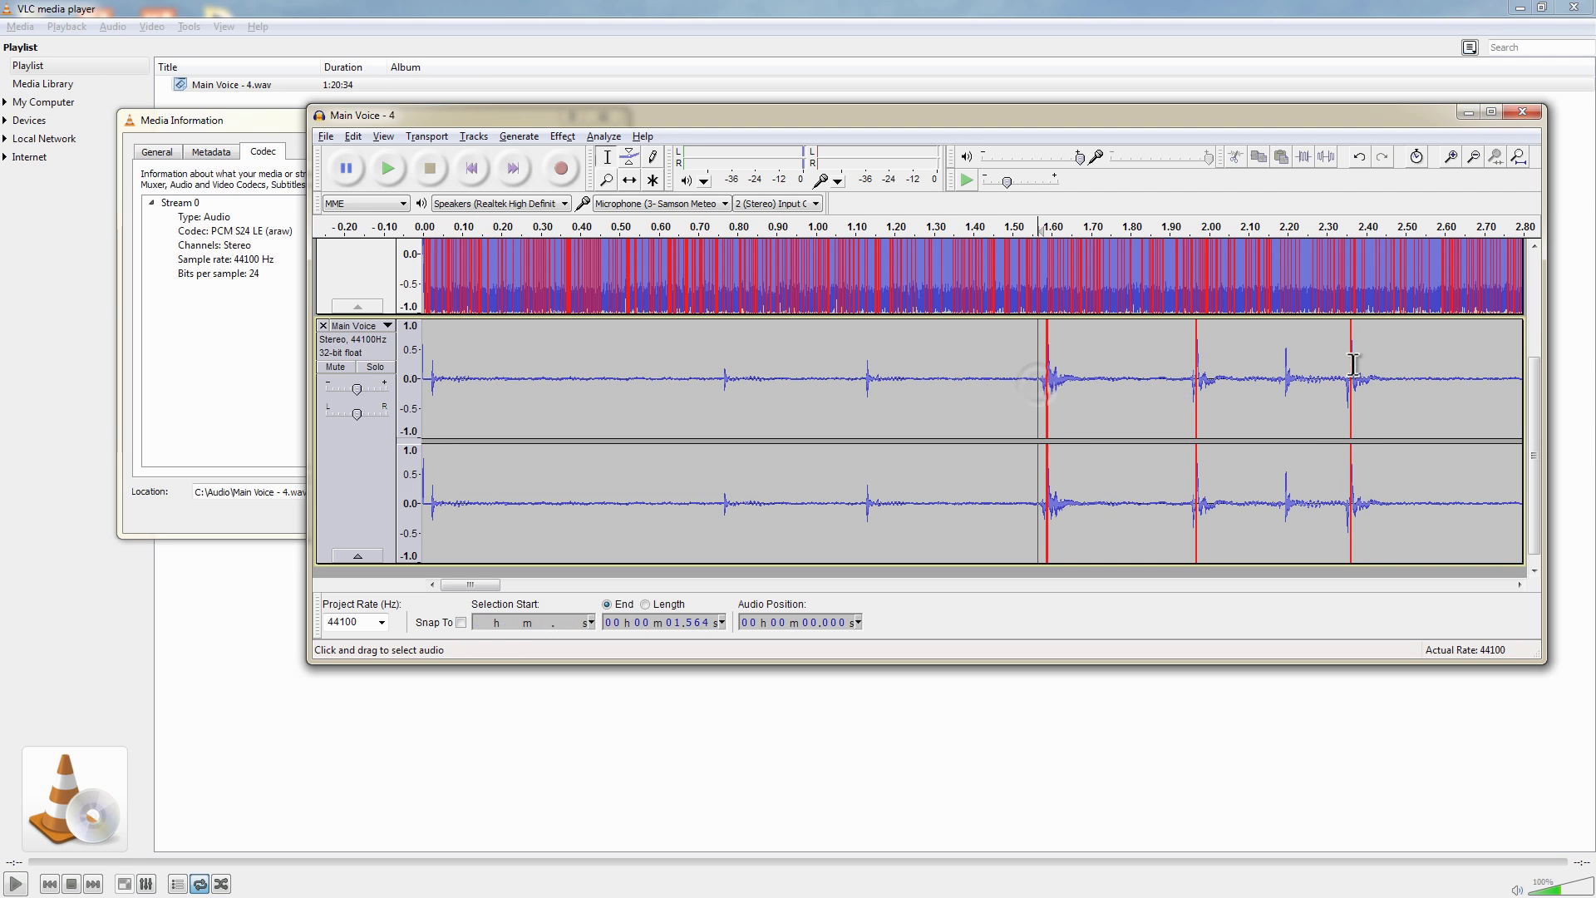
{"action": "left_click_drag", "start_coordinate": [1371, 364], "coordinate": [966, 373]}
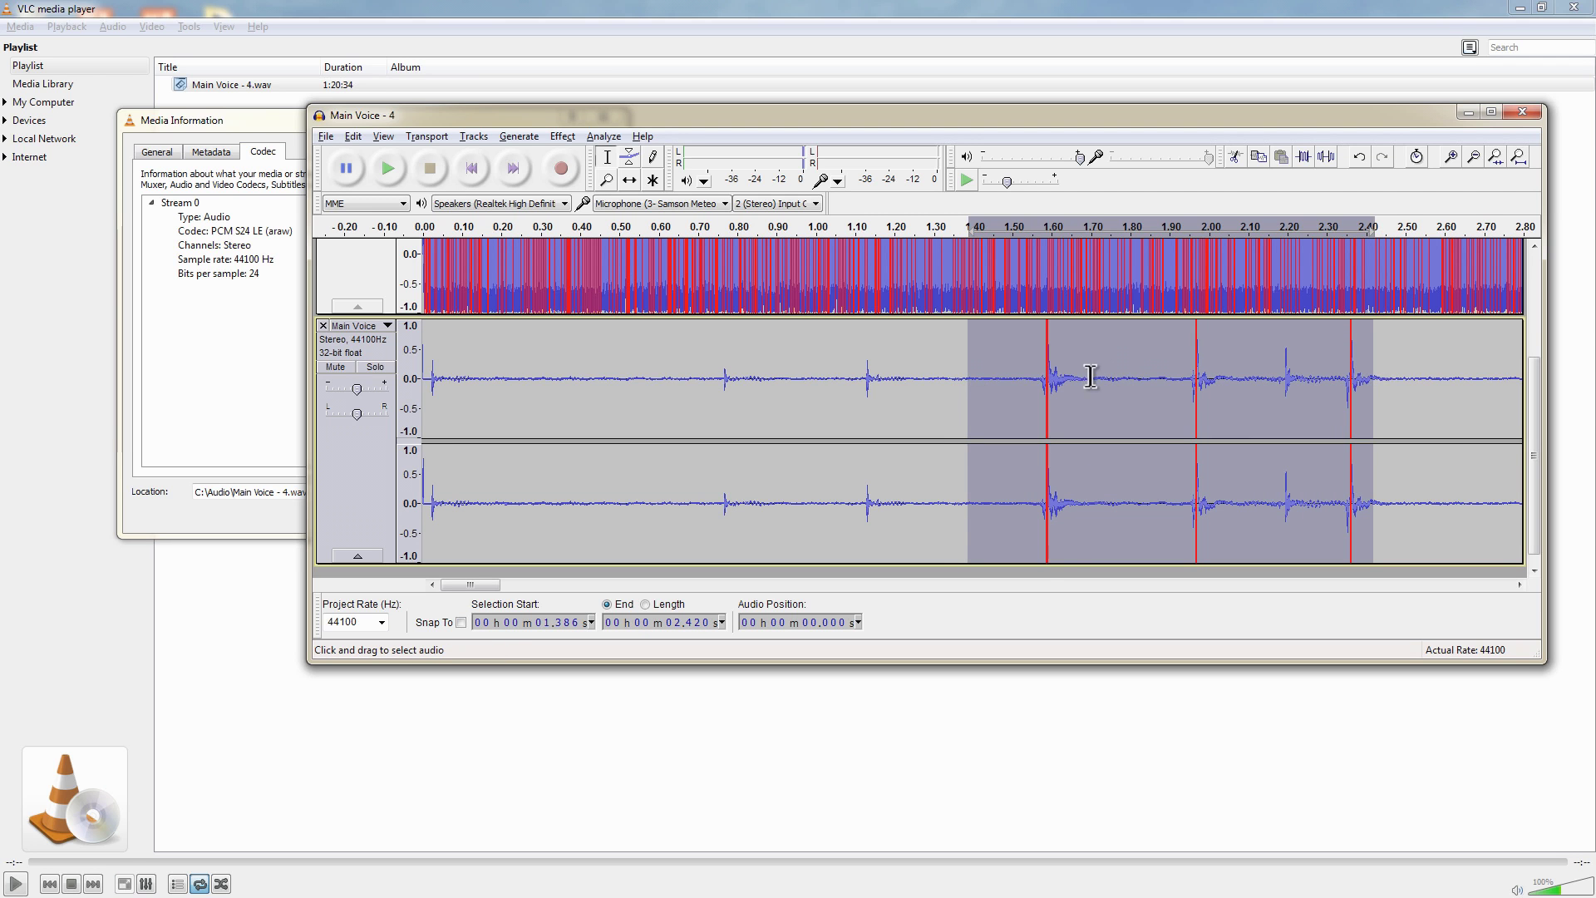
{"action": "left_click", "coordinate": [972, 366]}
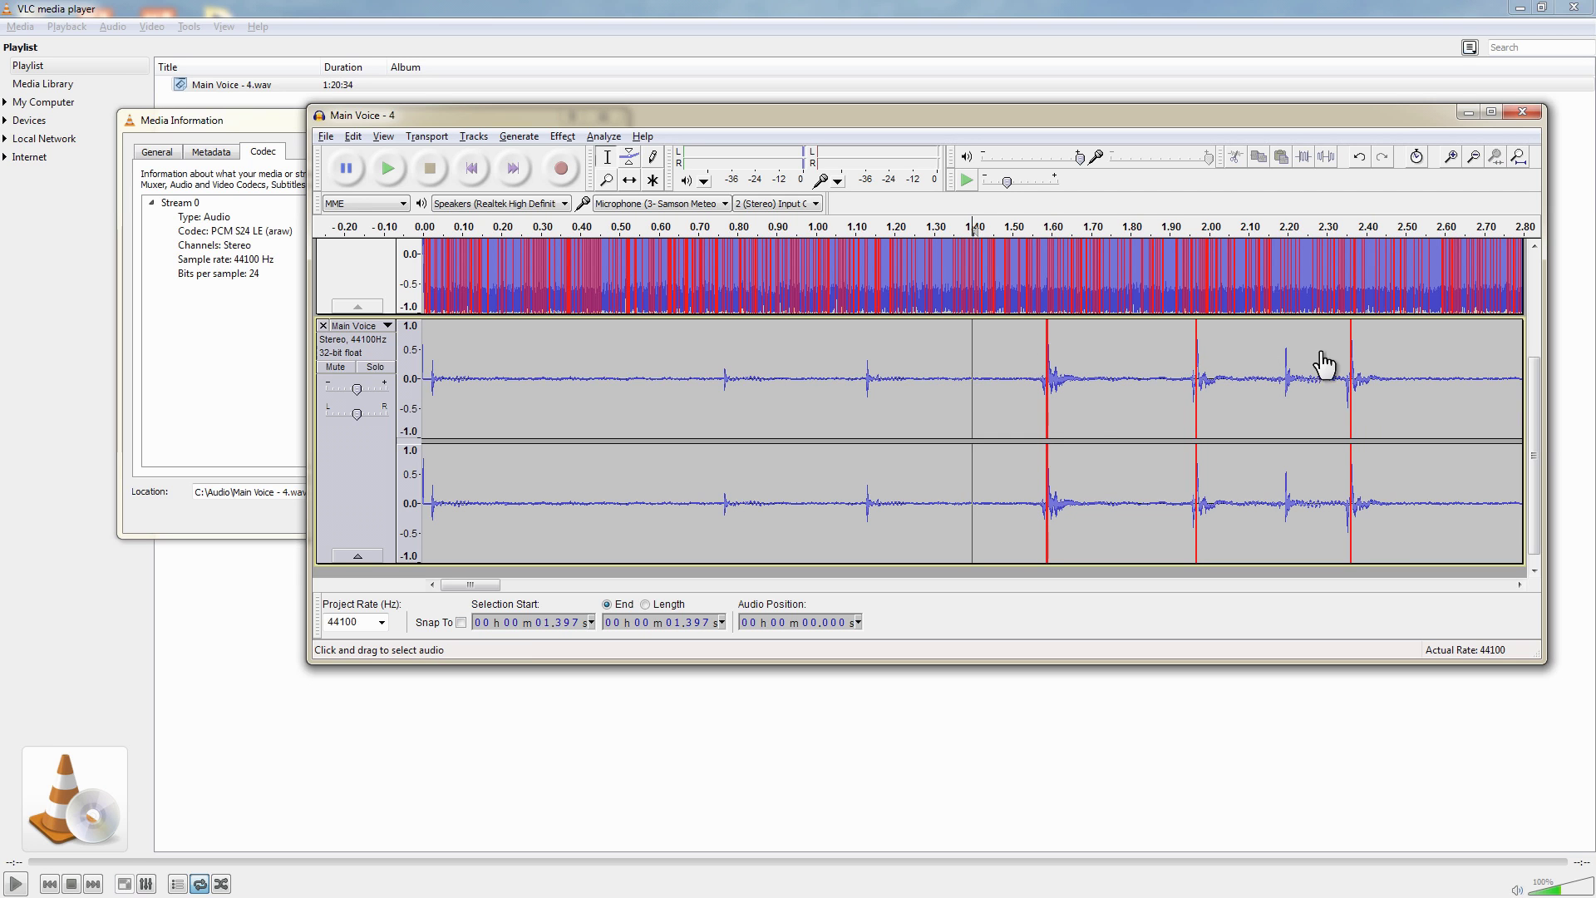
Zoom out to fit the project and pick Main Voice - 4.wav for another Raw Data import.
{"action": "left_click", "coordinate": [1518, 156]}
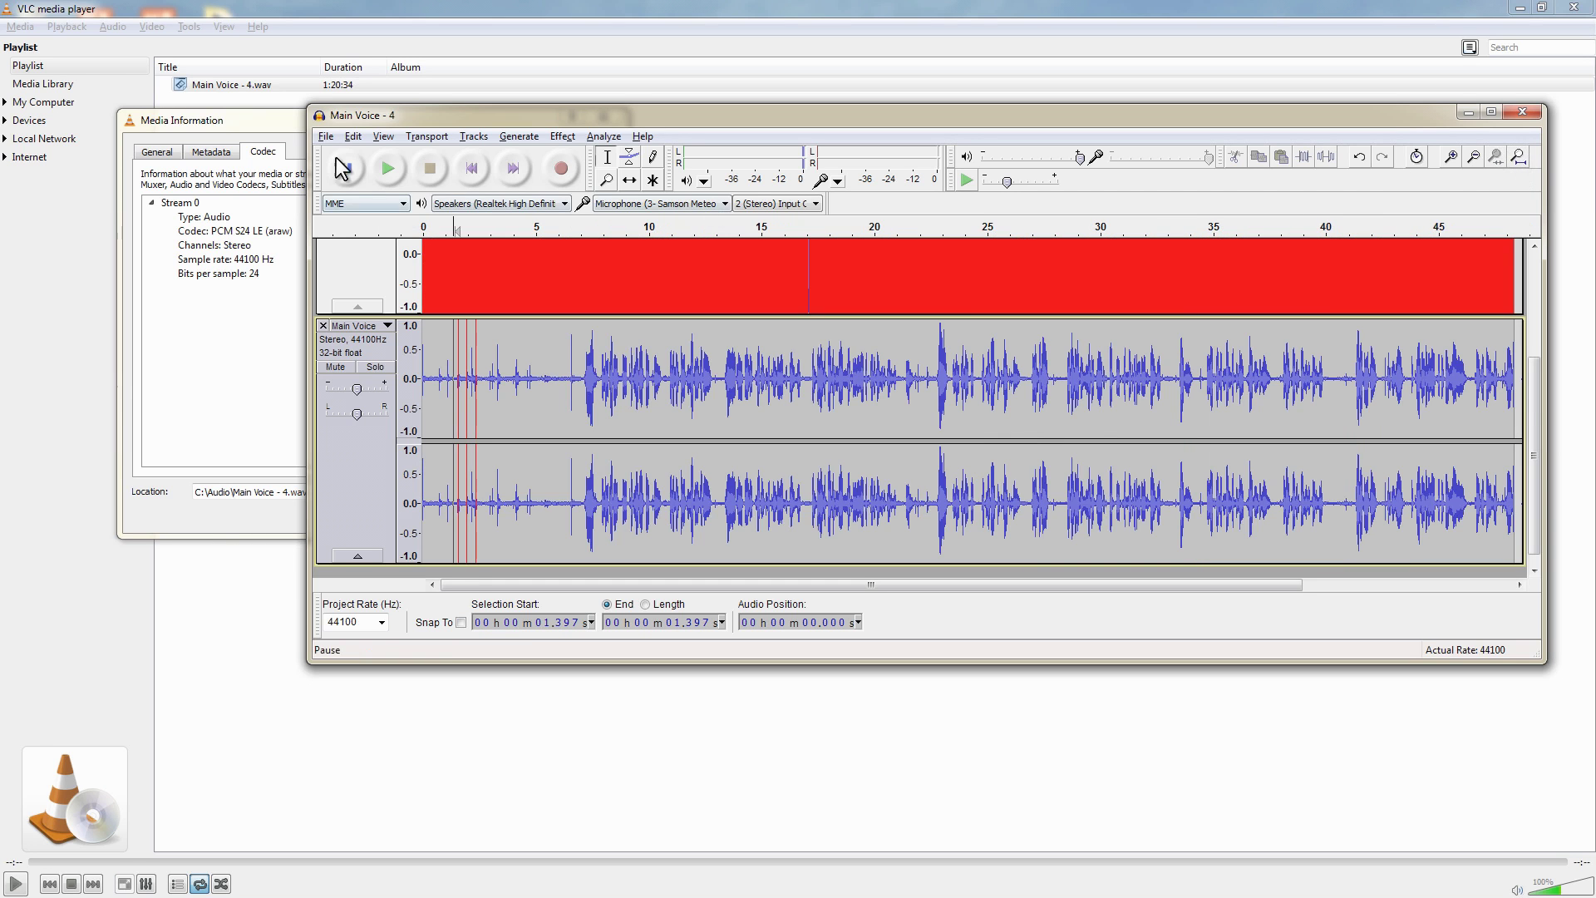
{"action": "left_click", "coordinate": [325, 137]}
{"action": "mouse_move", "coordinate": [575, 341]}
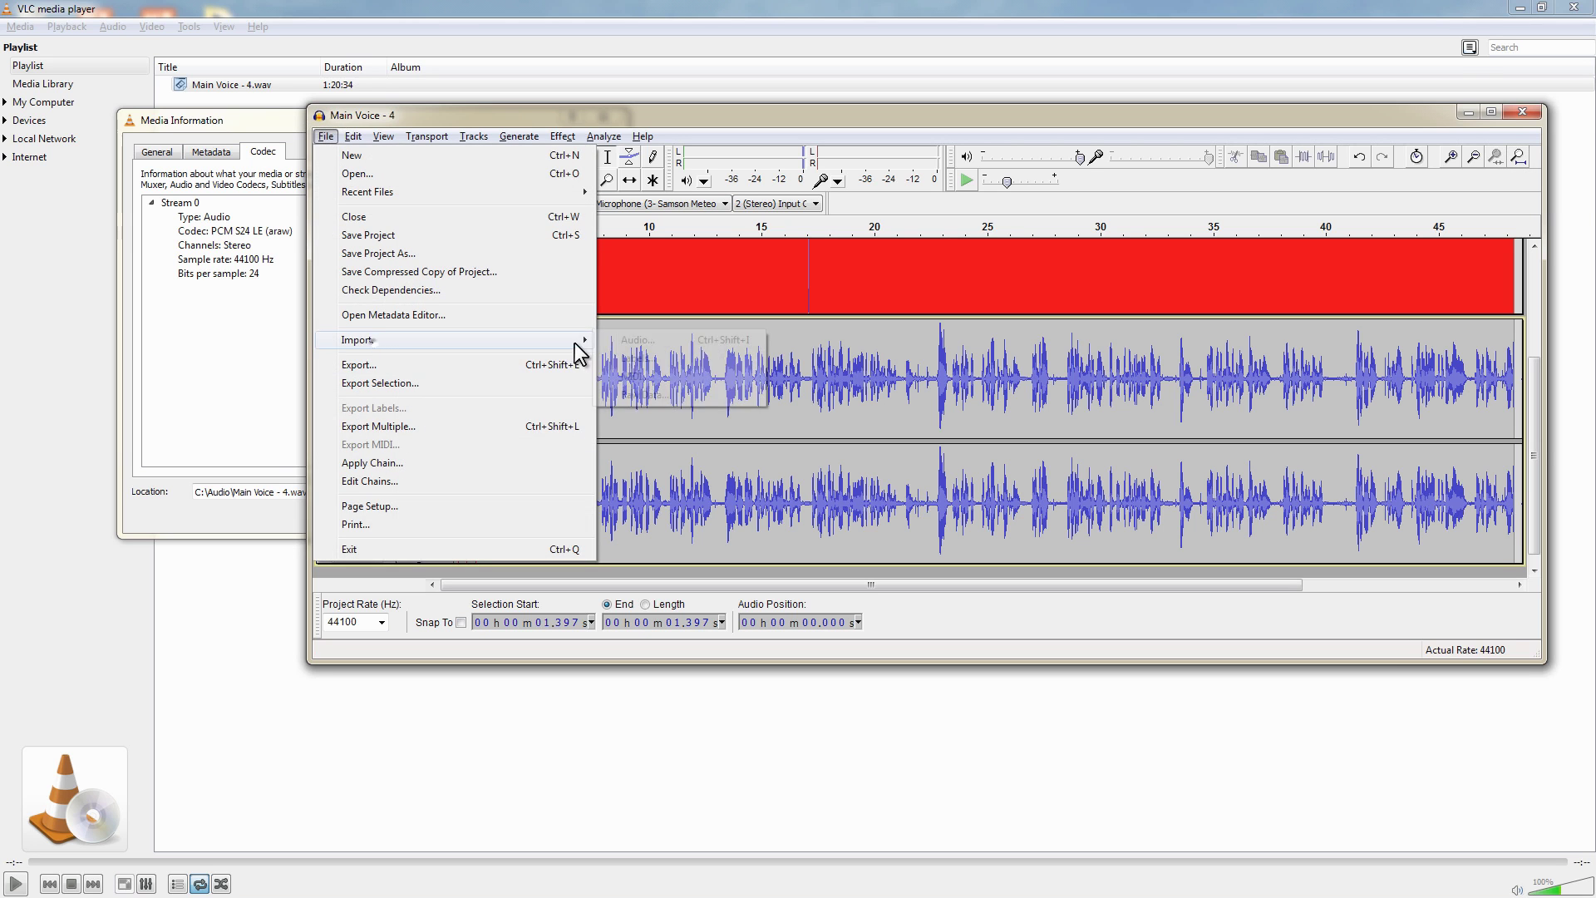
{"action": "left_click", "coordinate": [643, 394]}
{"action": "double_click", "coordinate": [457, 229]}
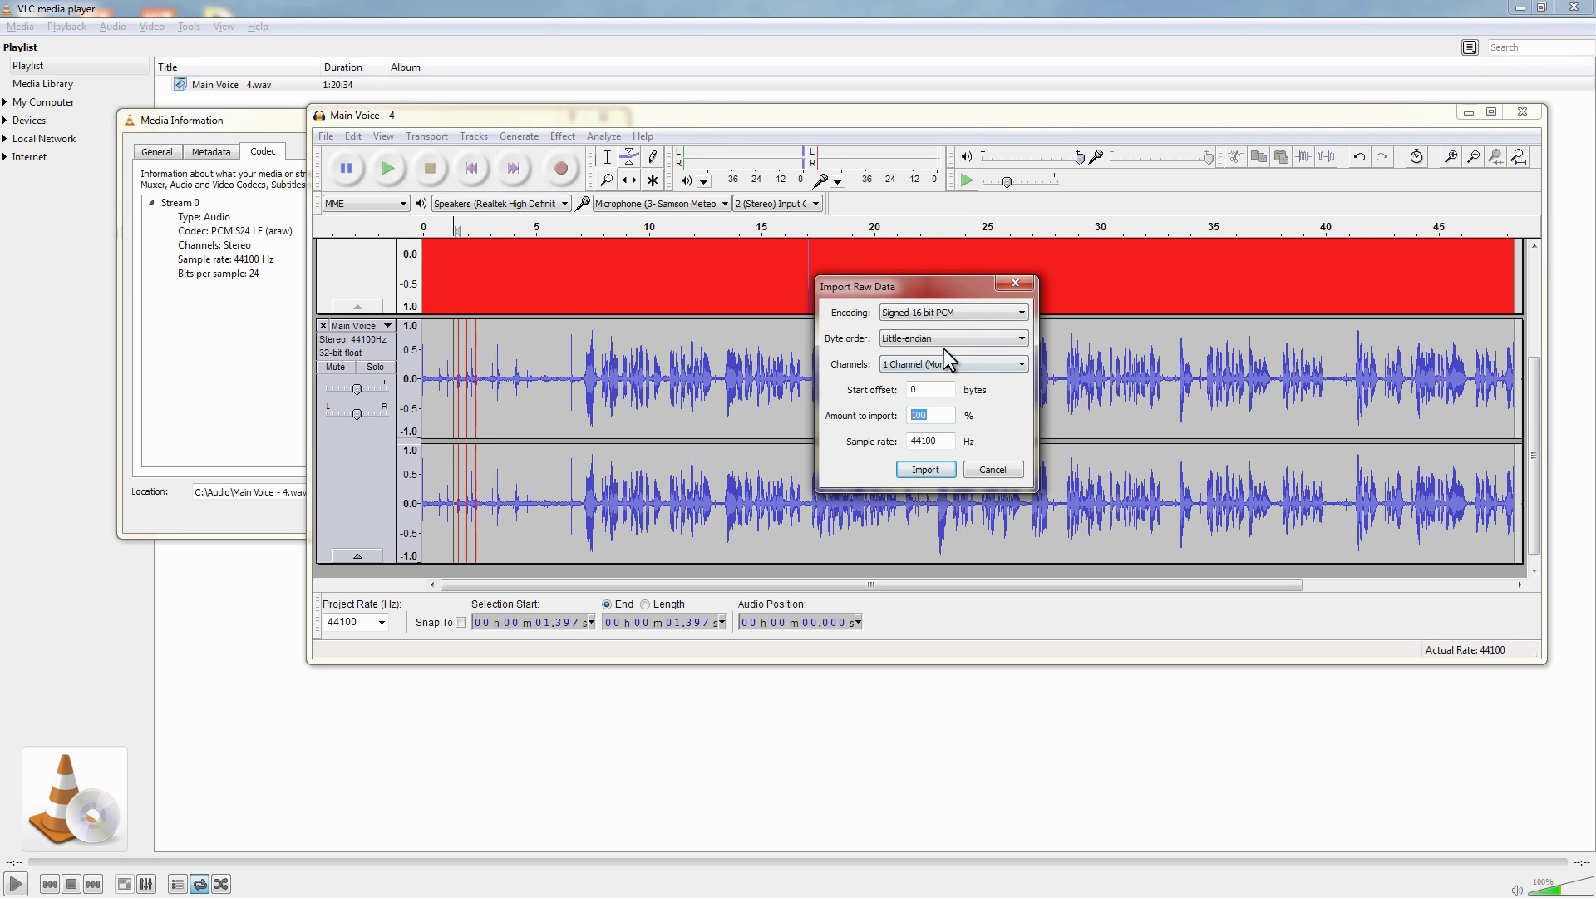
Choose Signed 24 bit PCM, Default endianness and 2 Channels (Stereo) for the import.
{"action": "left_click", "coordinate": [938, 311]}
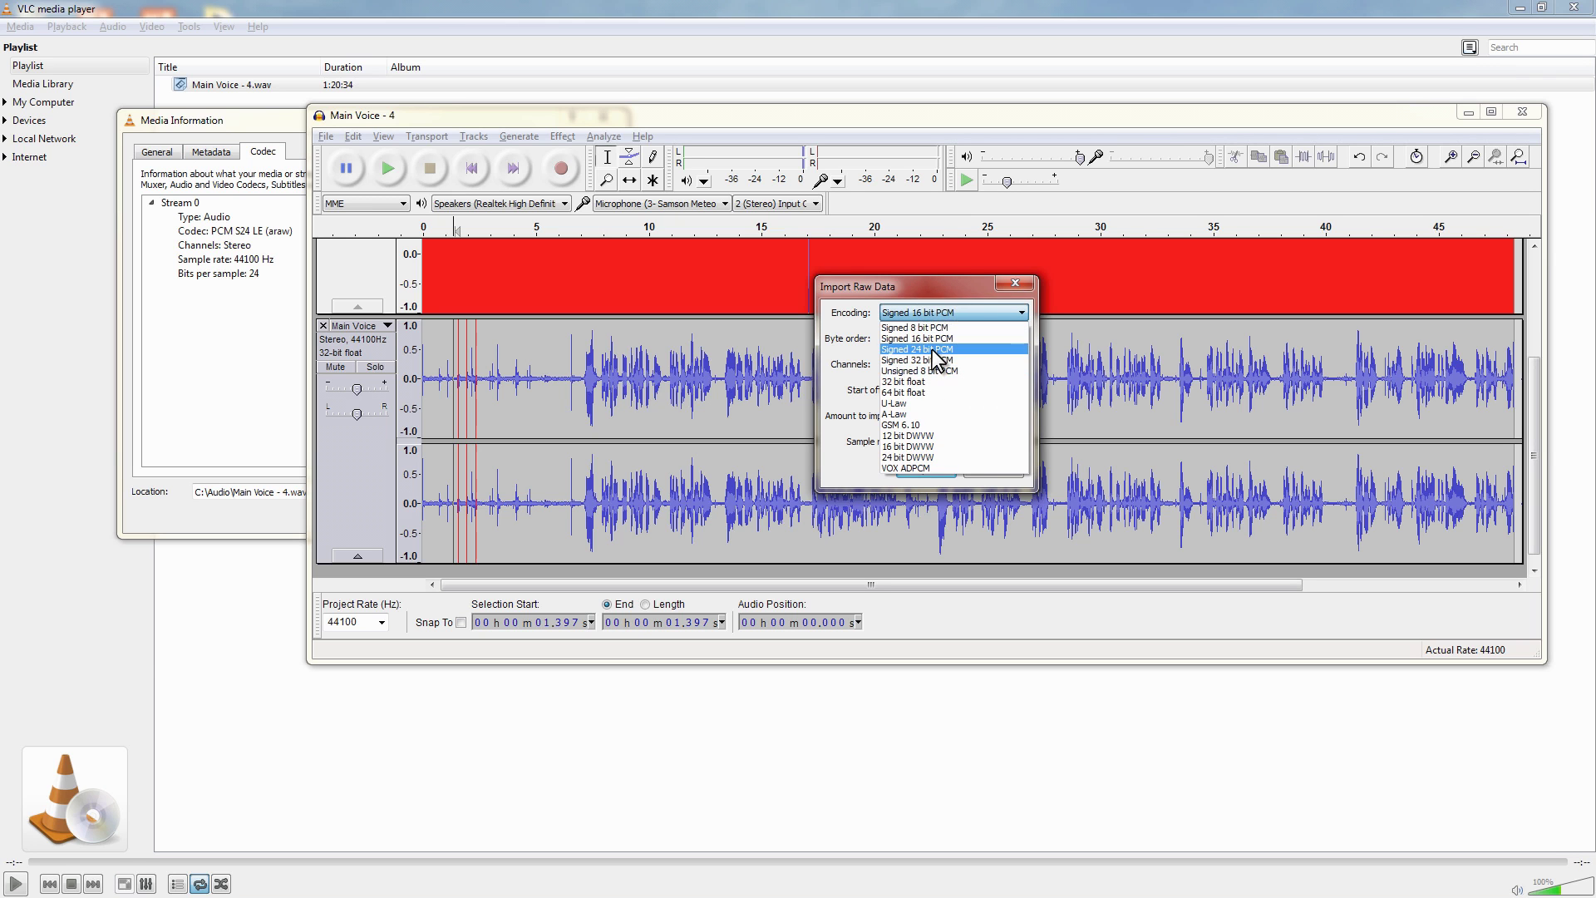
{"action": "left_click", "coordinate": [931, 349]}
{"action": "left_click", "coordinate": [937, 339]}
{"action": "left_click", "coordinate": [931, 385]}
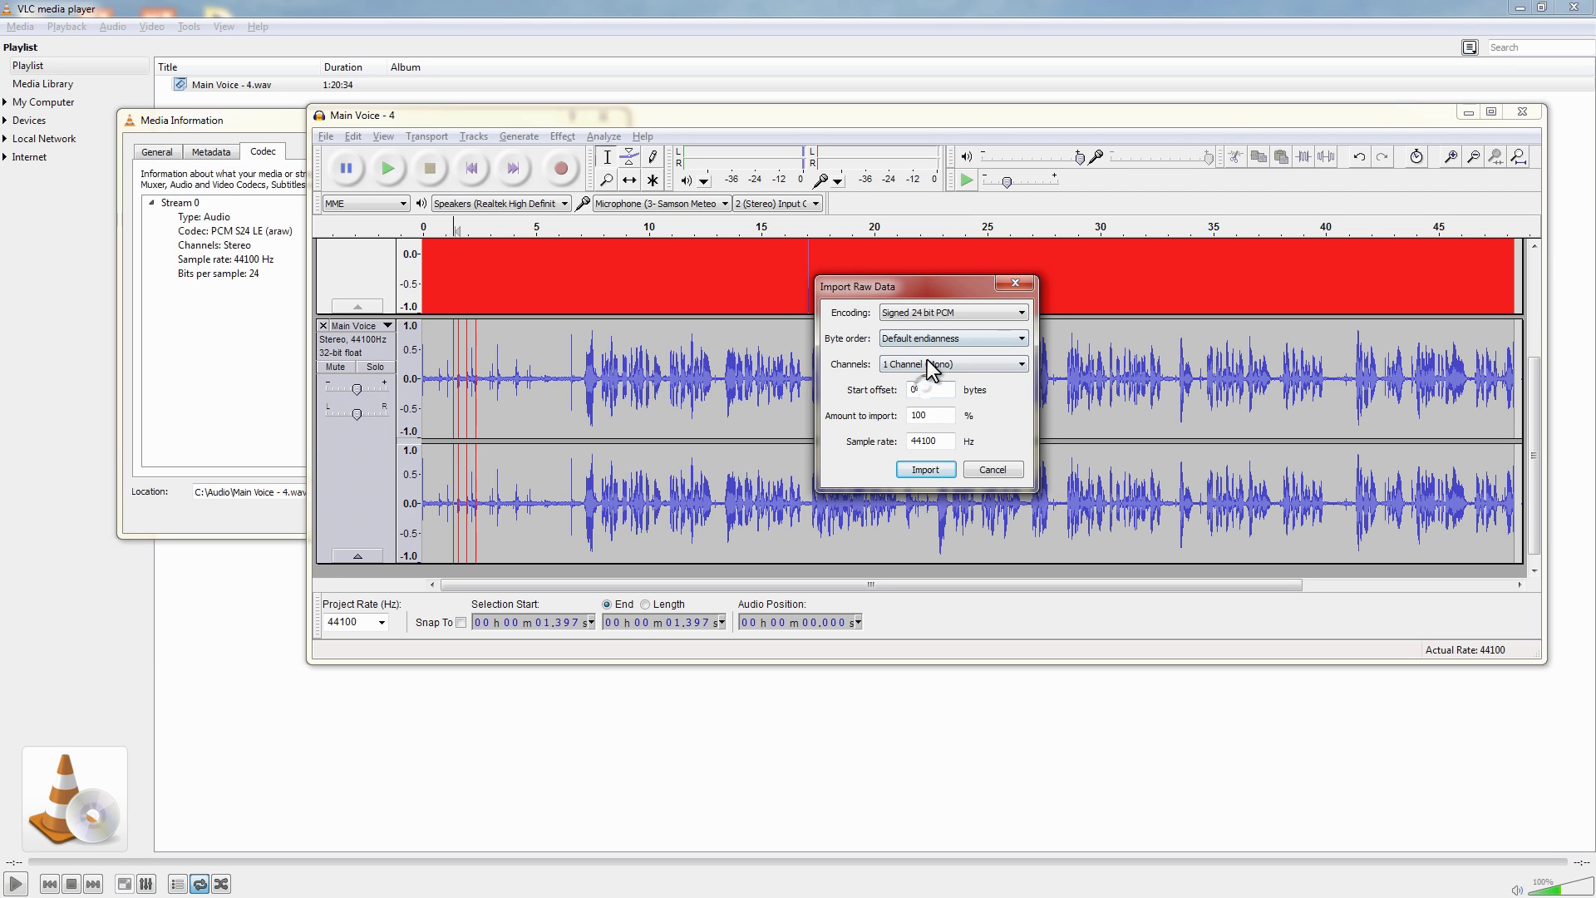
{"action": "left_click", "coordinate": [929, 367]}
{"action": "left_click", "coordinate": [931, 390]}
Enter a start offset of 100 bytes and run the raw import.
{"action": "type", "text": "100"}
{"action": "left_click", "coordinate": [921, 471]}
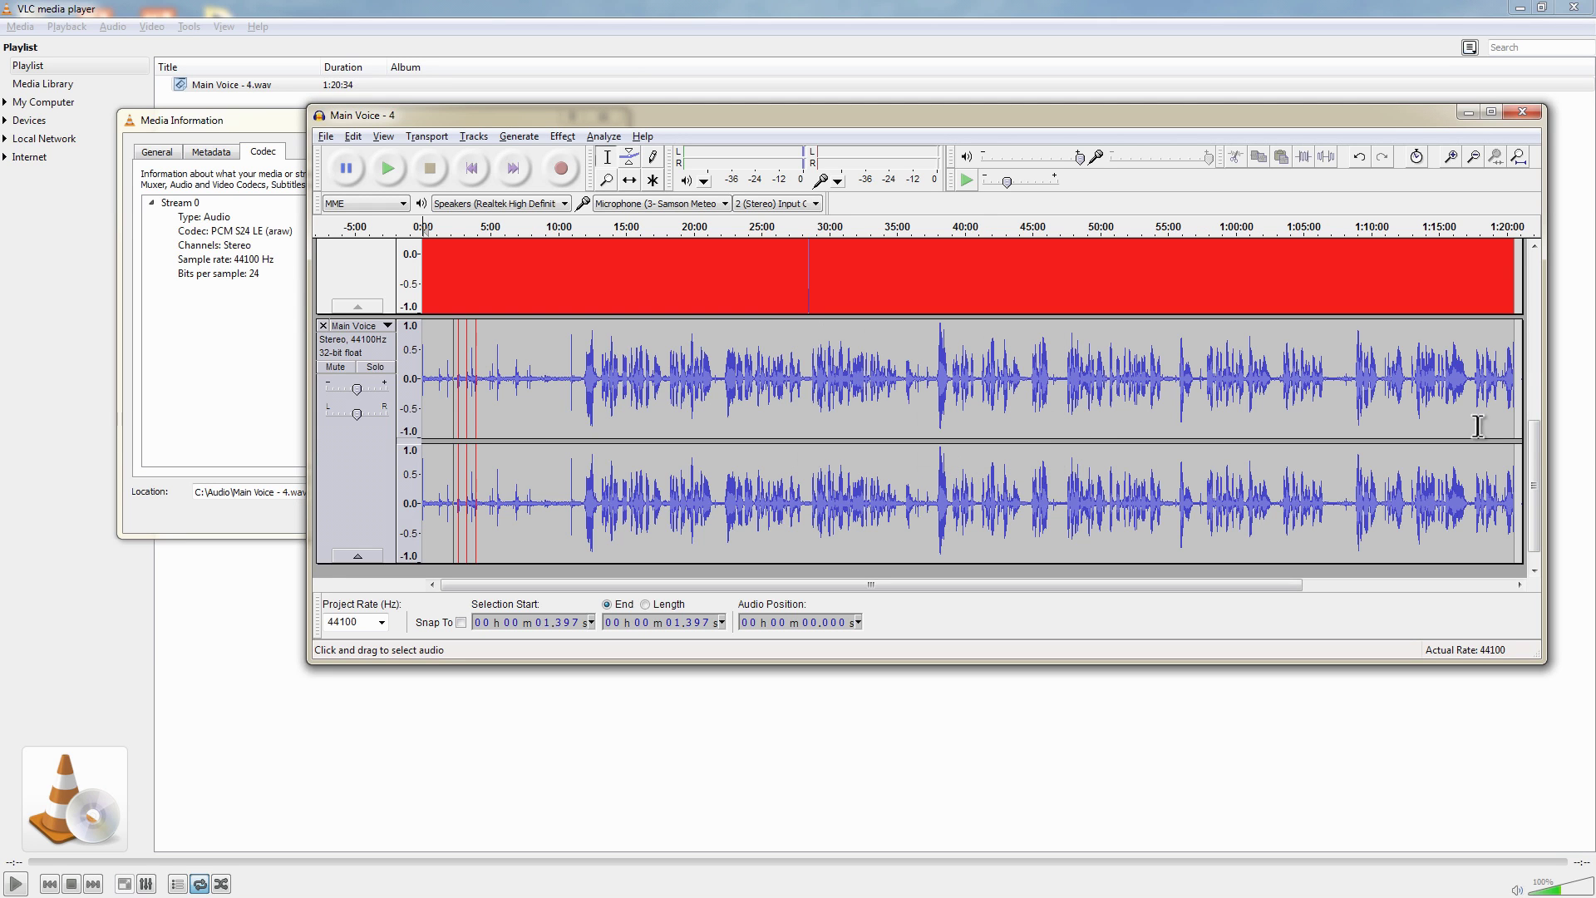
Check positions along the recovered track, then delete the empty upper Main Voice track.
{"action": "left_click", "coordinate": [1365, 480]}
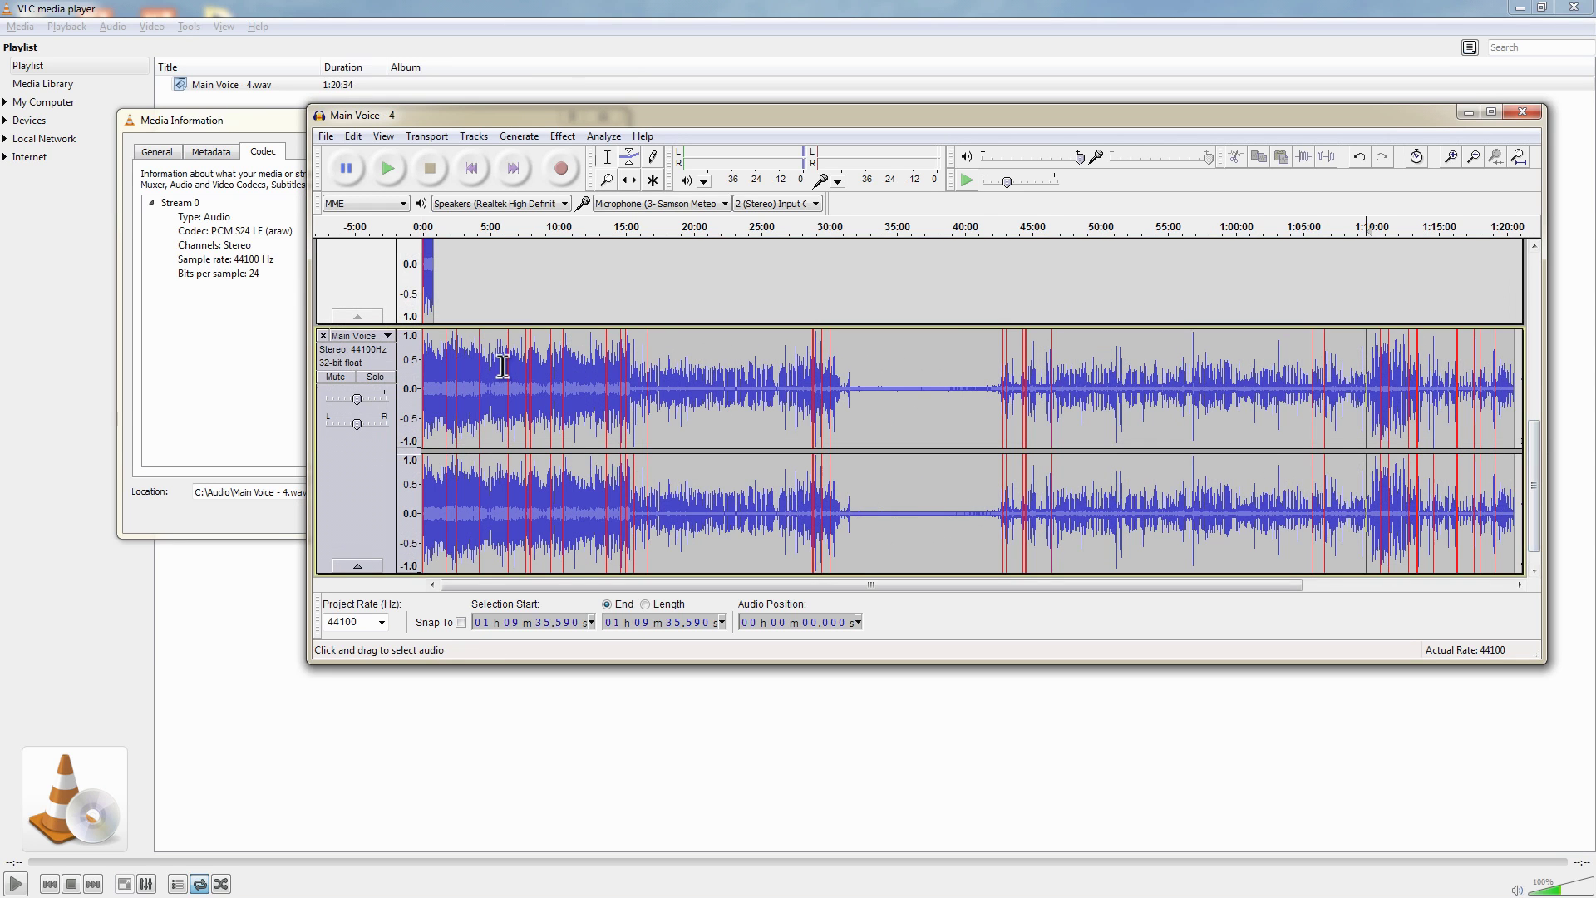
{"action": "left_click", "coordinate": [625, 384]}
{"action": "scroll", "coordinate": [382, 316], "scroll_direction": "up", "scroll_amount": 5}
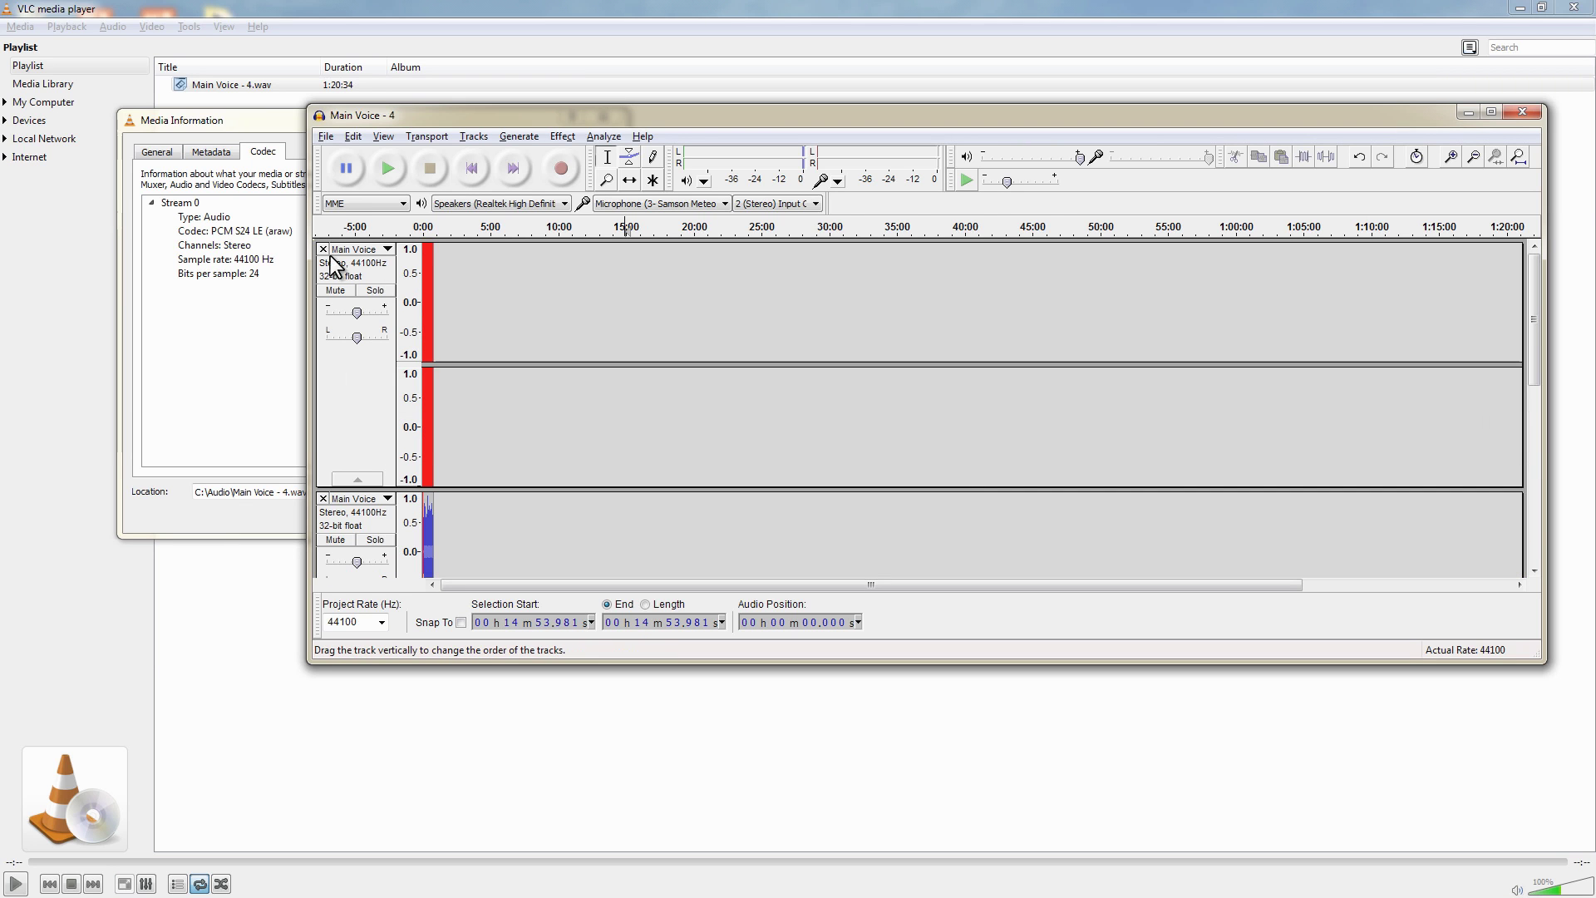
{"action": "left_click", "coordinate": [323, 249]}
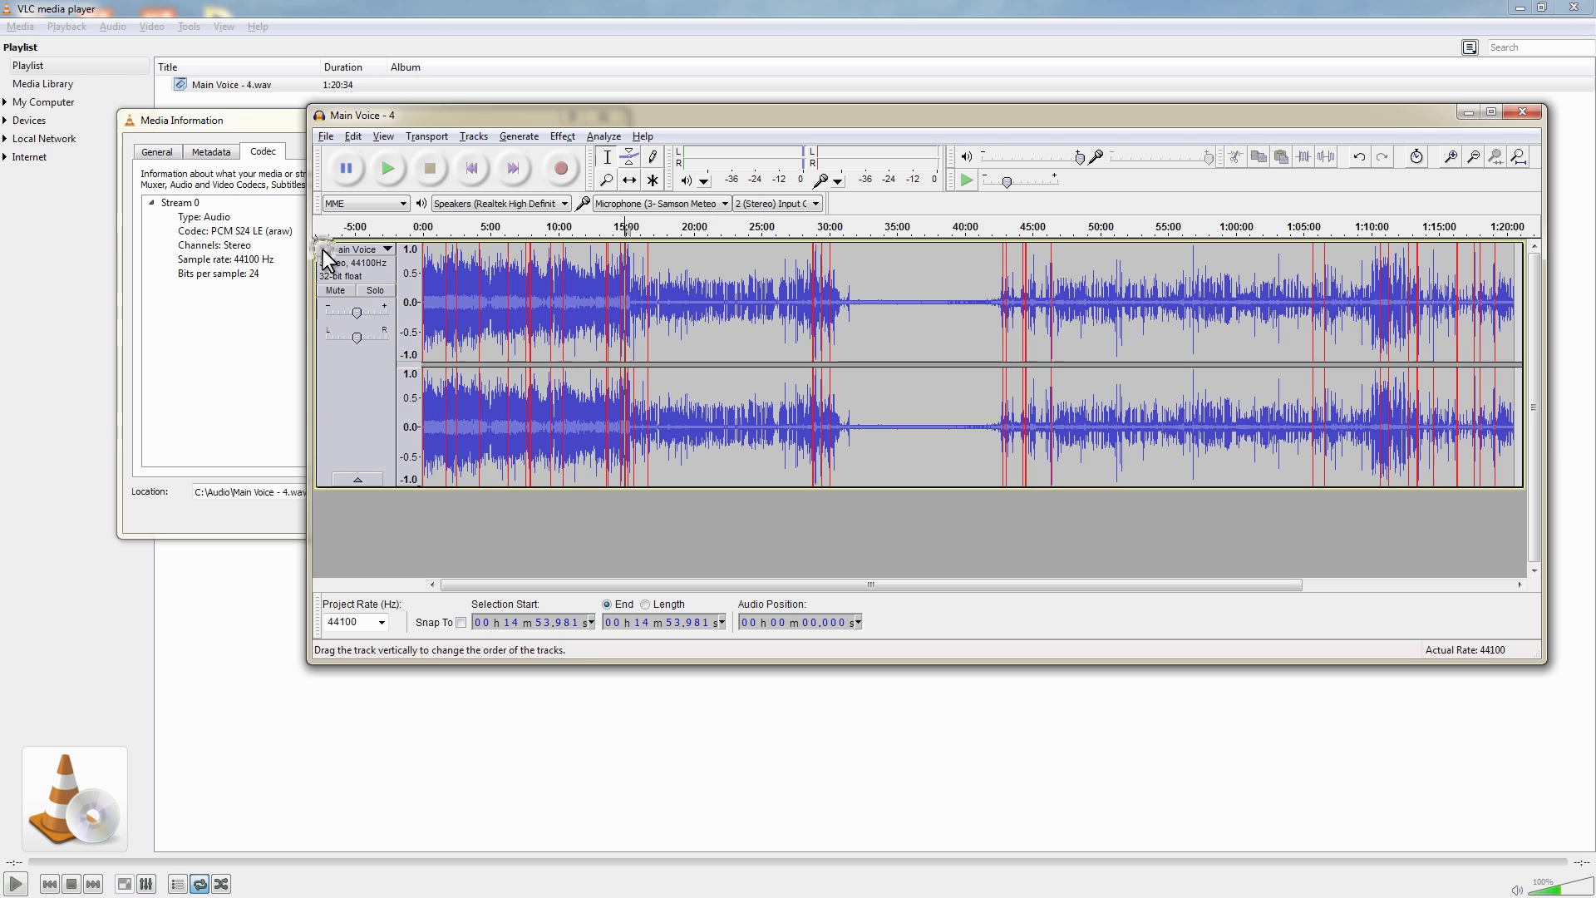
Export as WAV (Microsoft) signed 16 bit PCM under the name Main Voice - 4AUDACITY.
{"action": "left_click", "coordinate": [326, 137]}
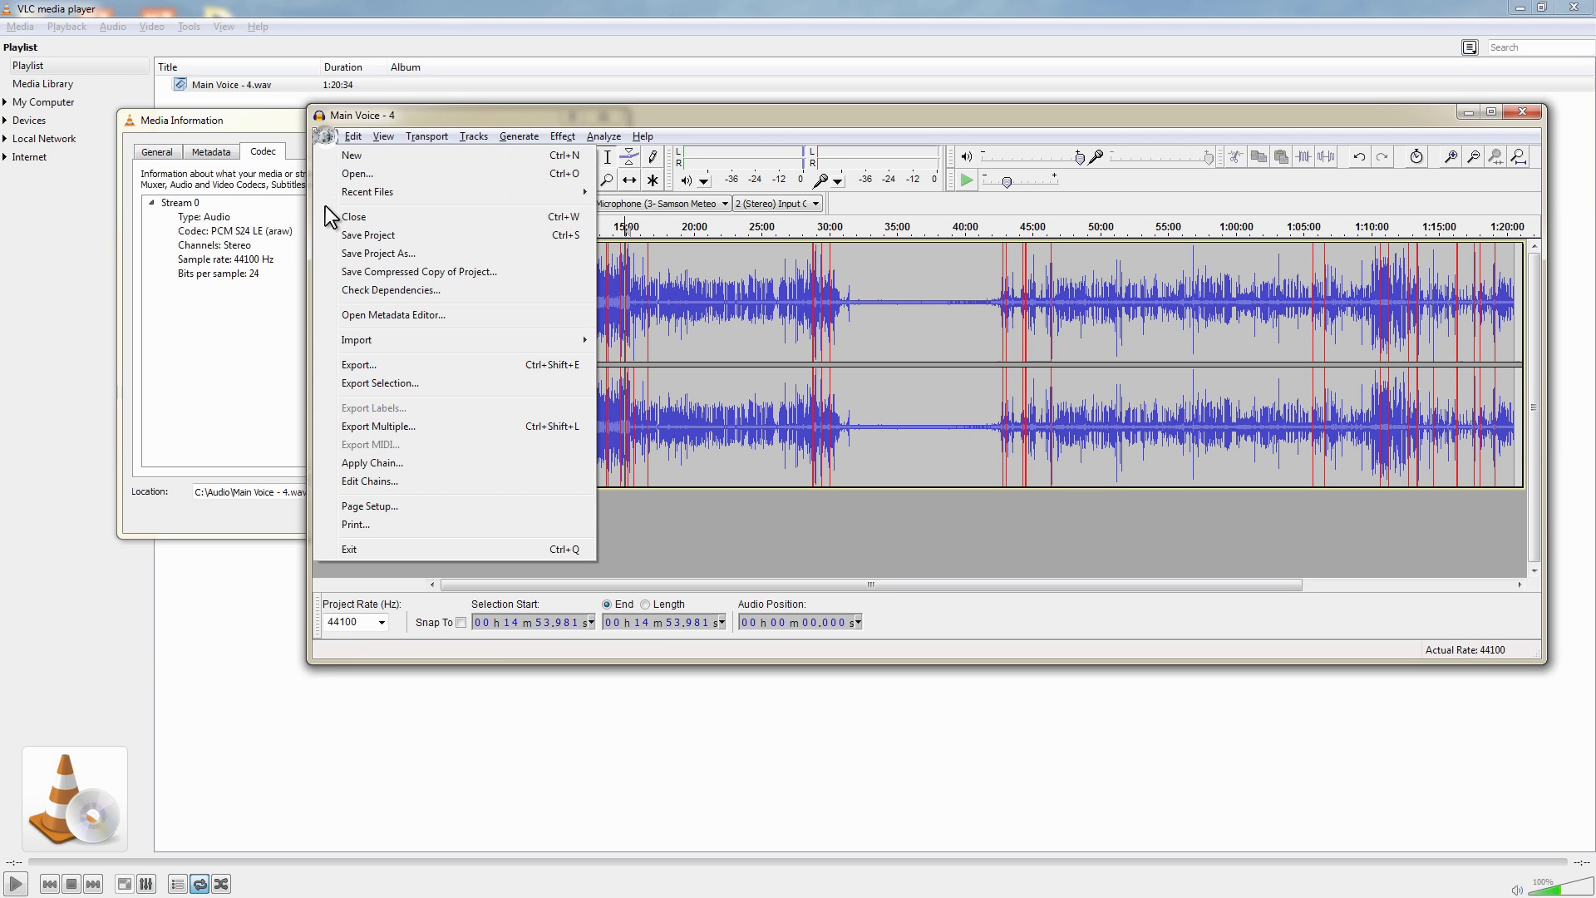
{"action": "left_click", "coordinate": [352, 366]}
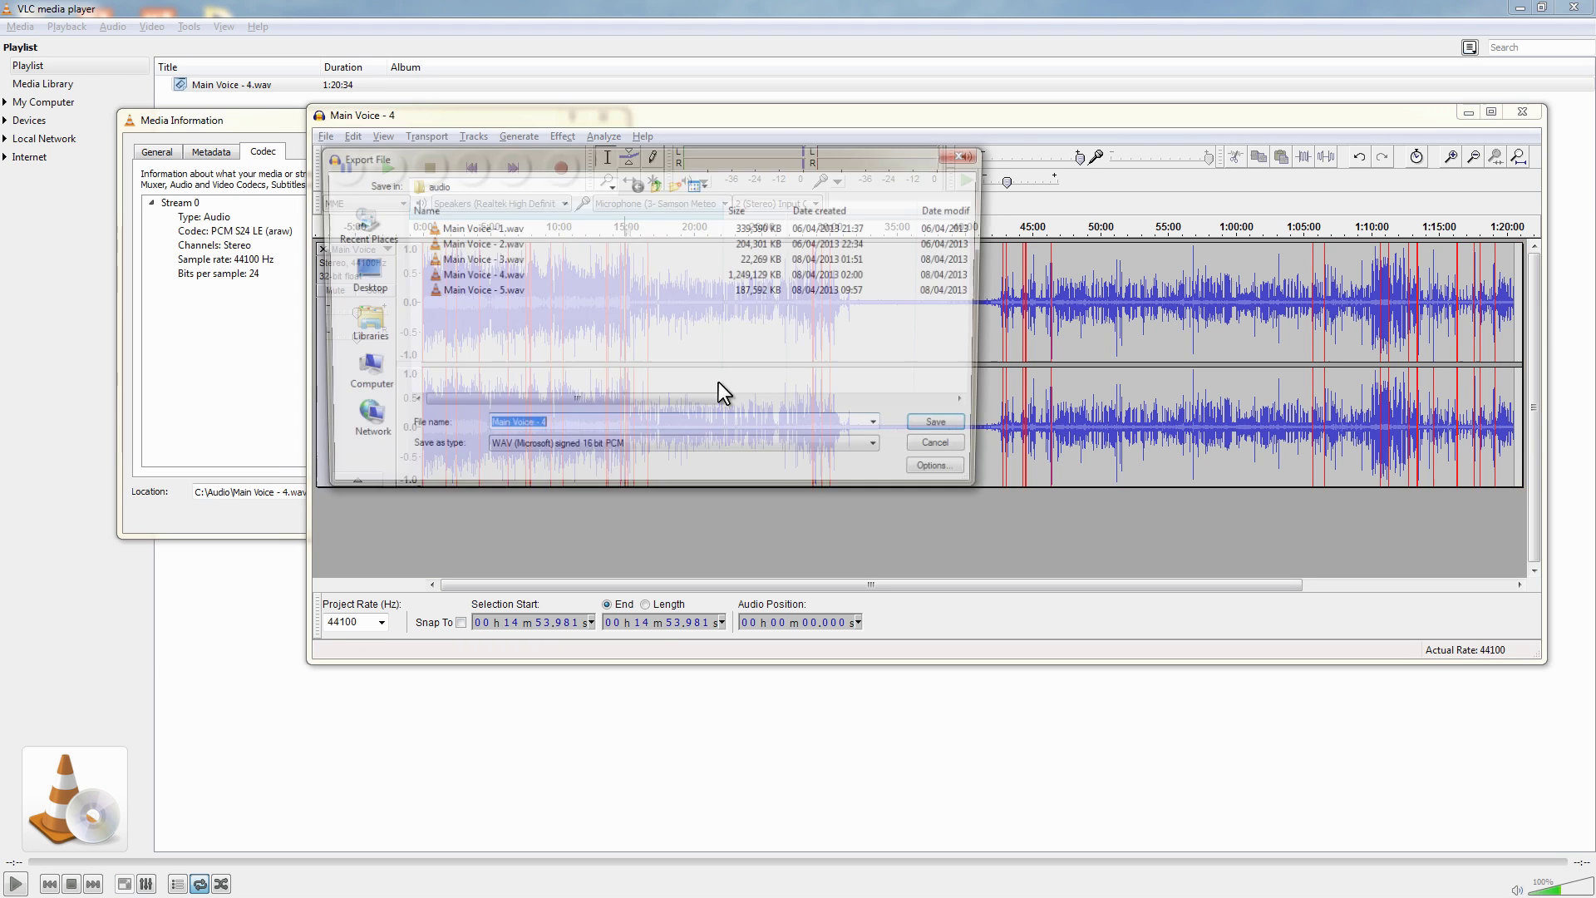
{"action": "left_click", "coordinate": [550, 447]}
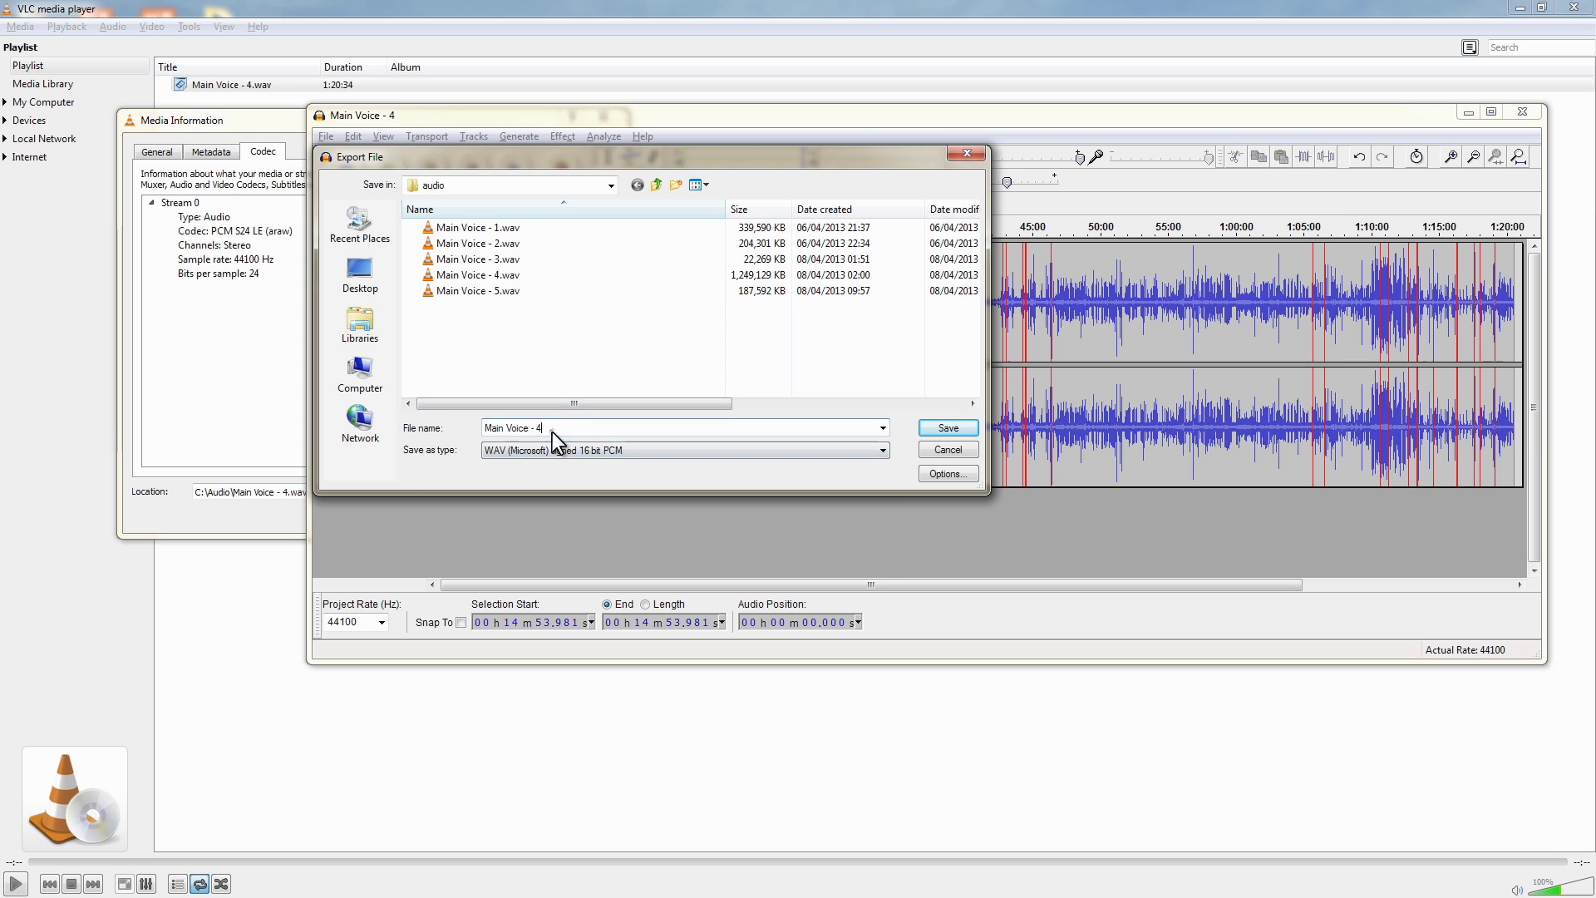
{"action": "left_click", "coordinate": [522, 480]}
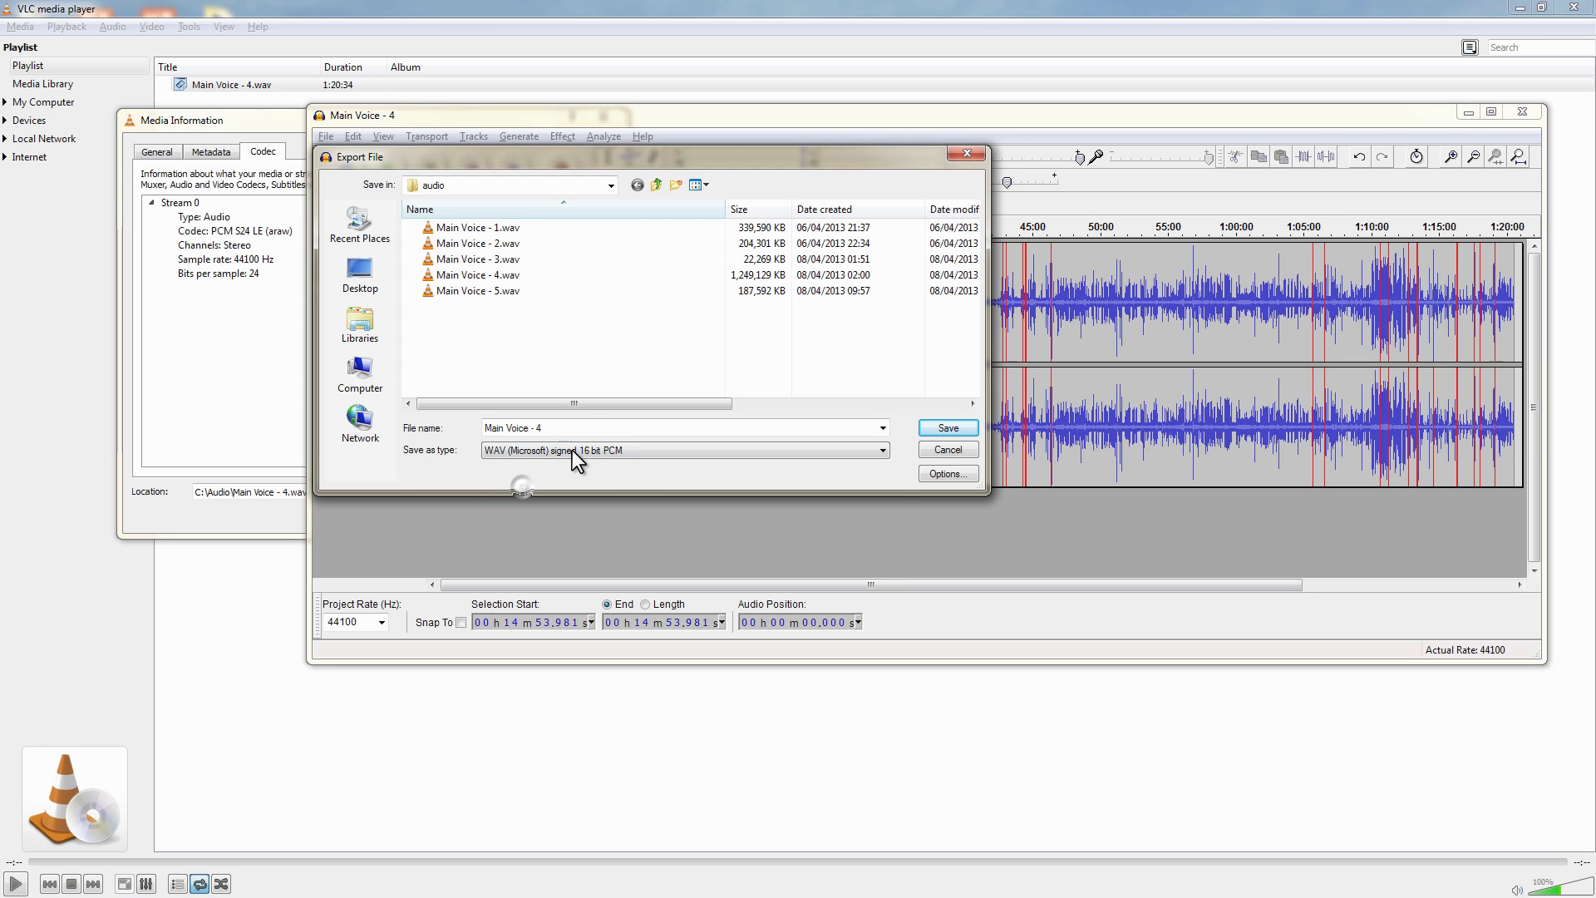
{"action": "left_click", "coordinate": [566, 431]}
{"action": "type", "text": "small"}
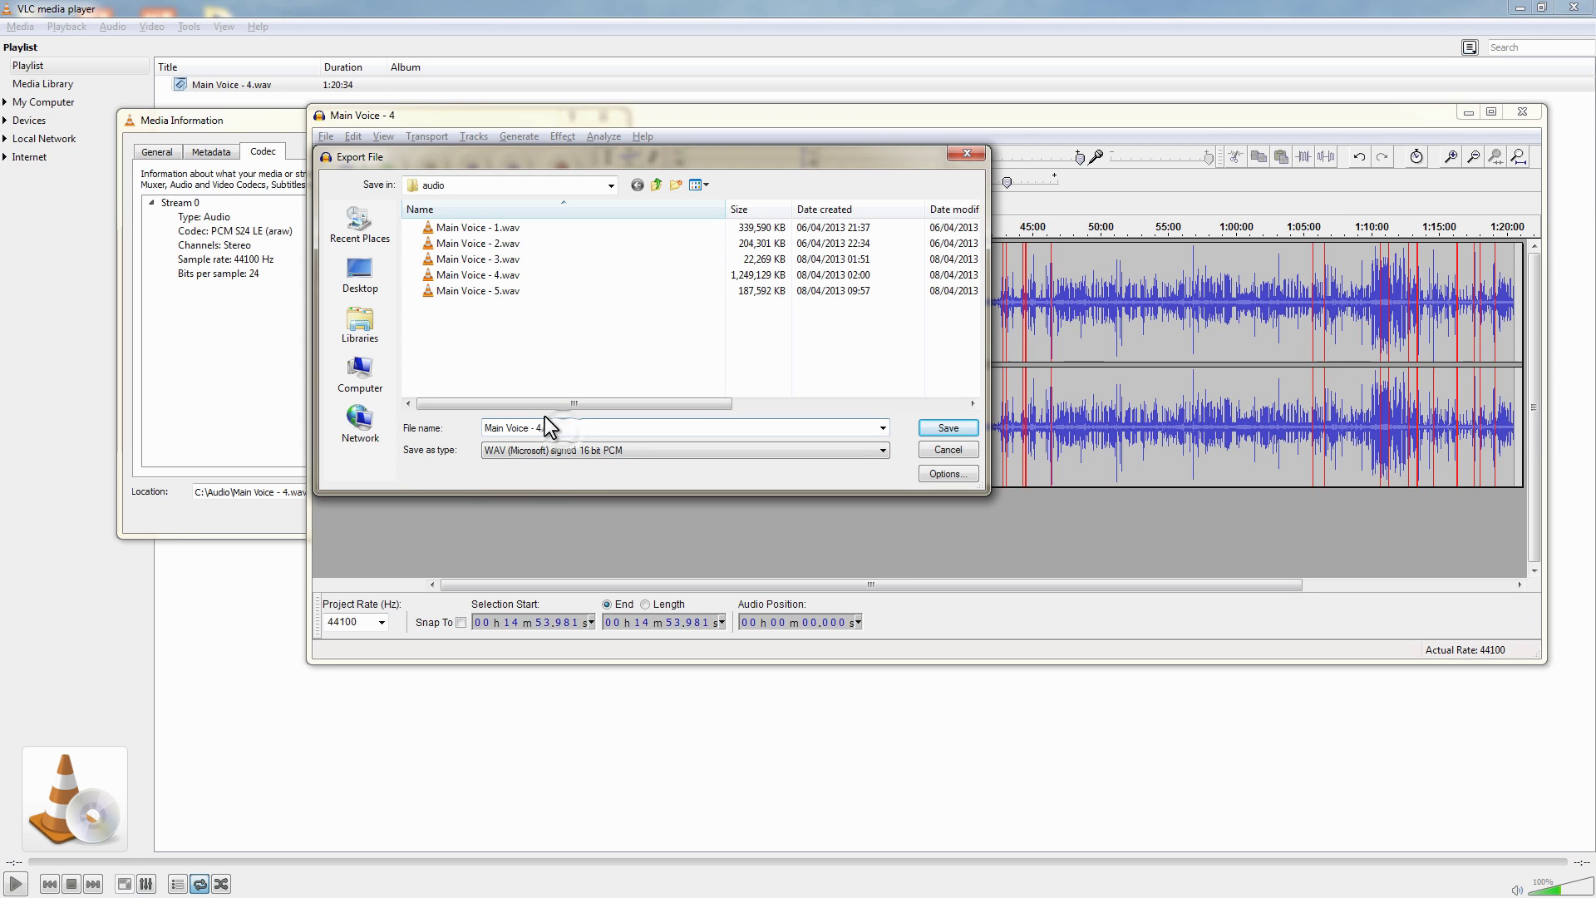
{"action": "type", "text": "A"}
{"action": "type", "text": "Y"}
{"action": "left_click", "coordinate": [946, 428]}
Accept the metadata to export the Main Voice track as 'Main Voice - 4AUDACITY', a 16-bit WAV.
{"action": "left_click", "coordinate": [554, 441]}
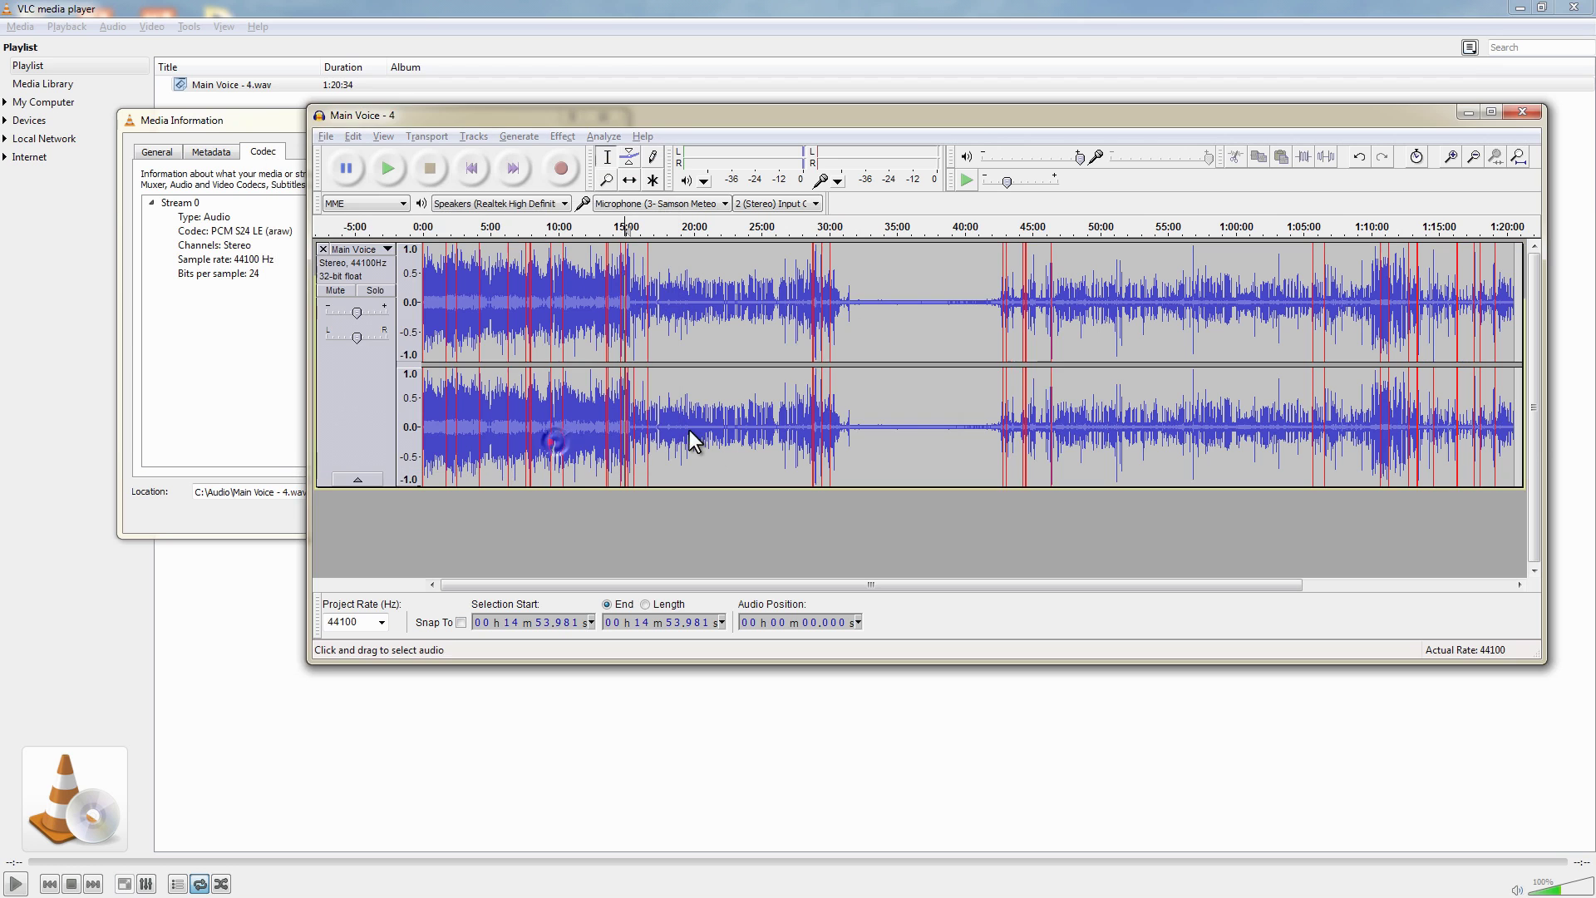